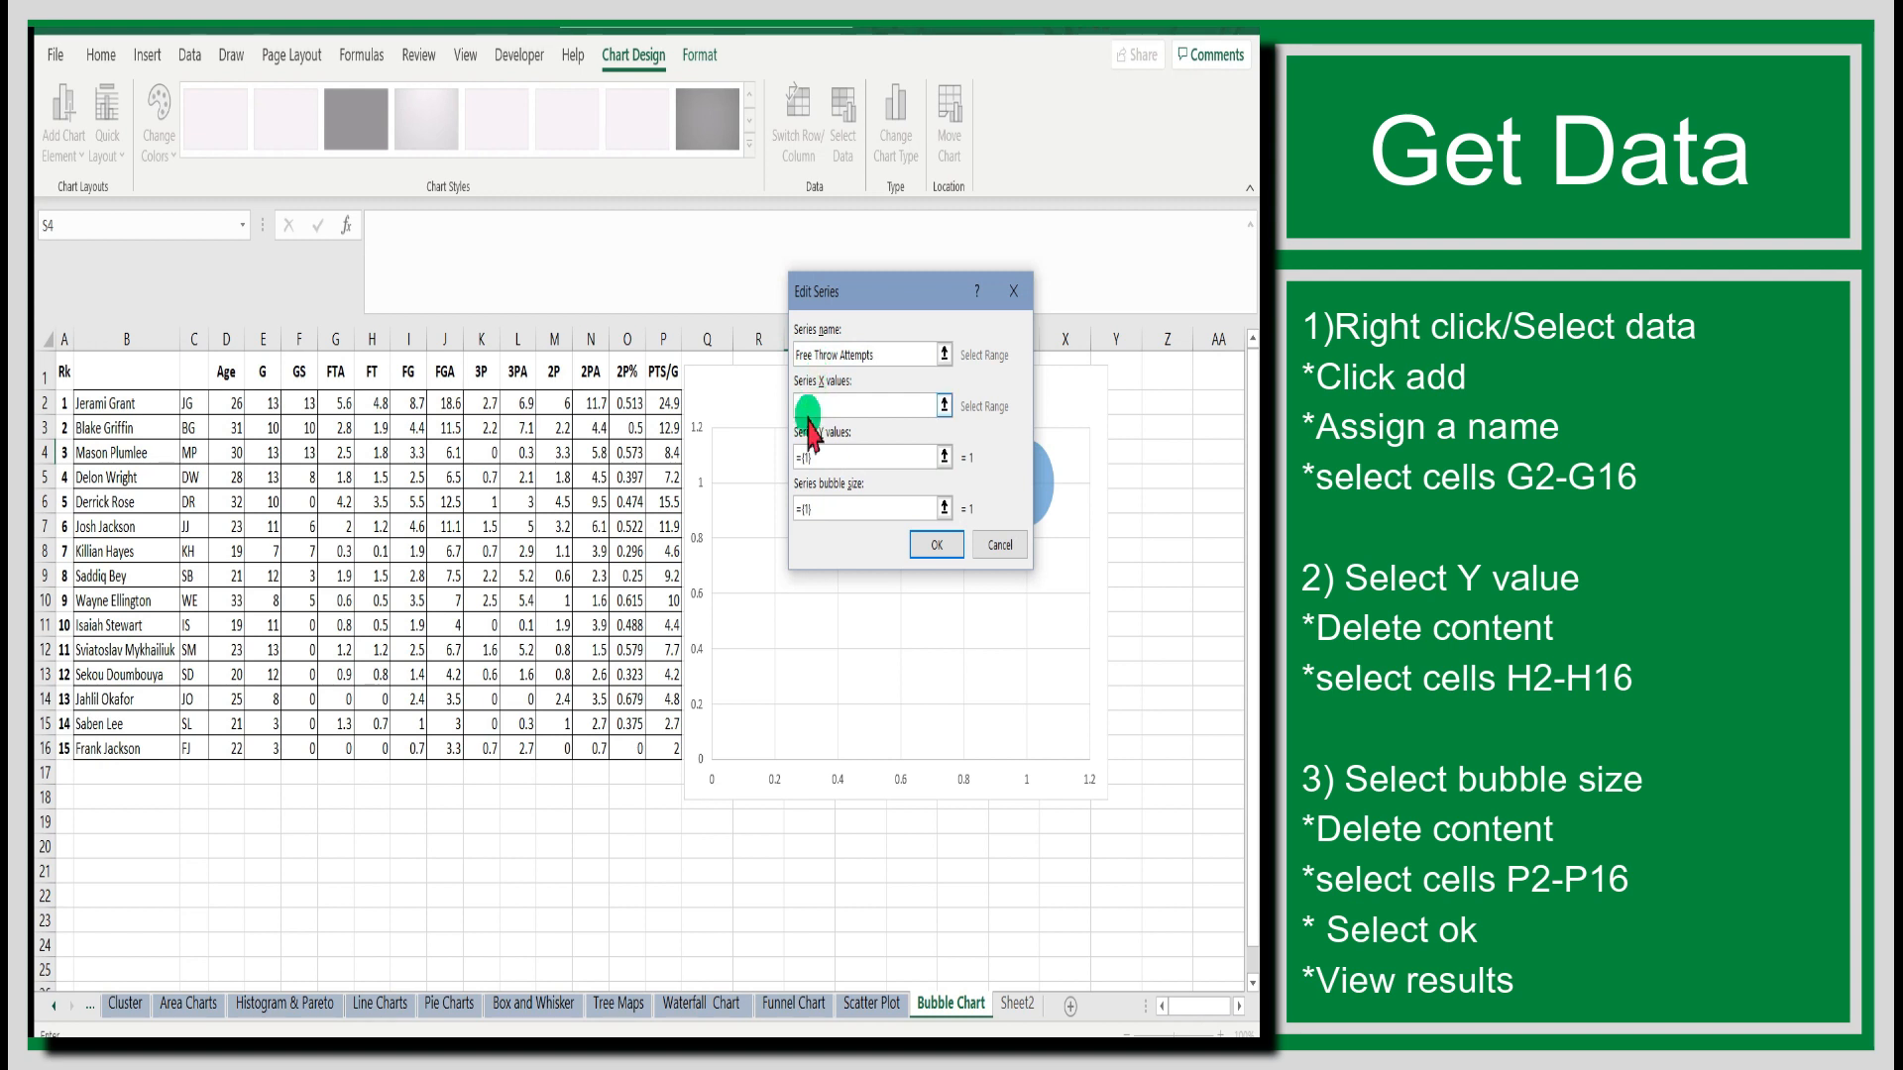
Set the Free Throw Attempts series' X values to cells G2:G16 and its Y values to cells H2:H16.
left_click(810, 352)
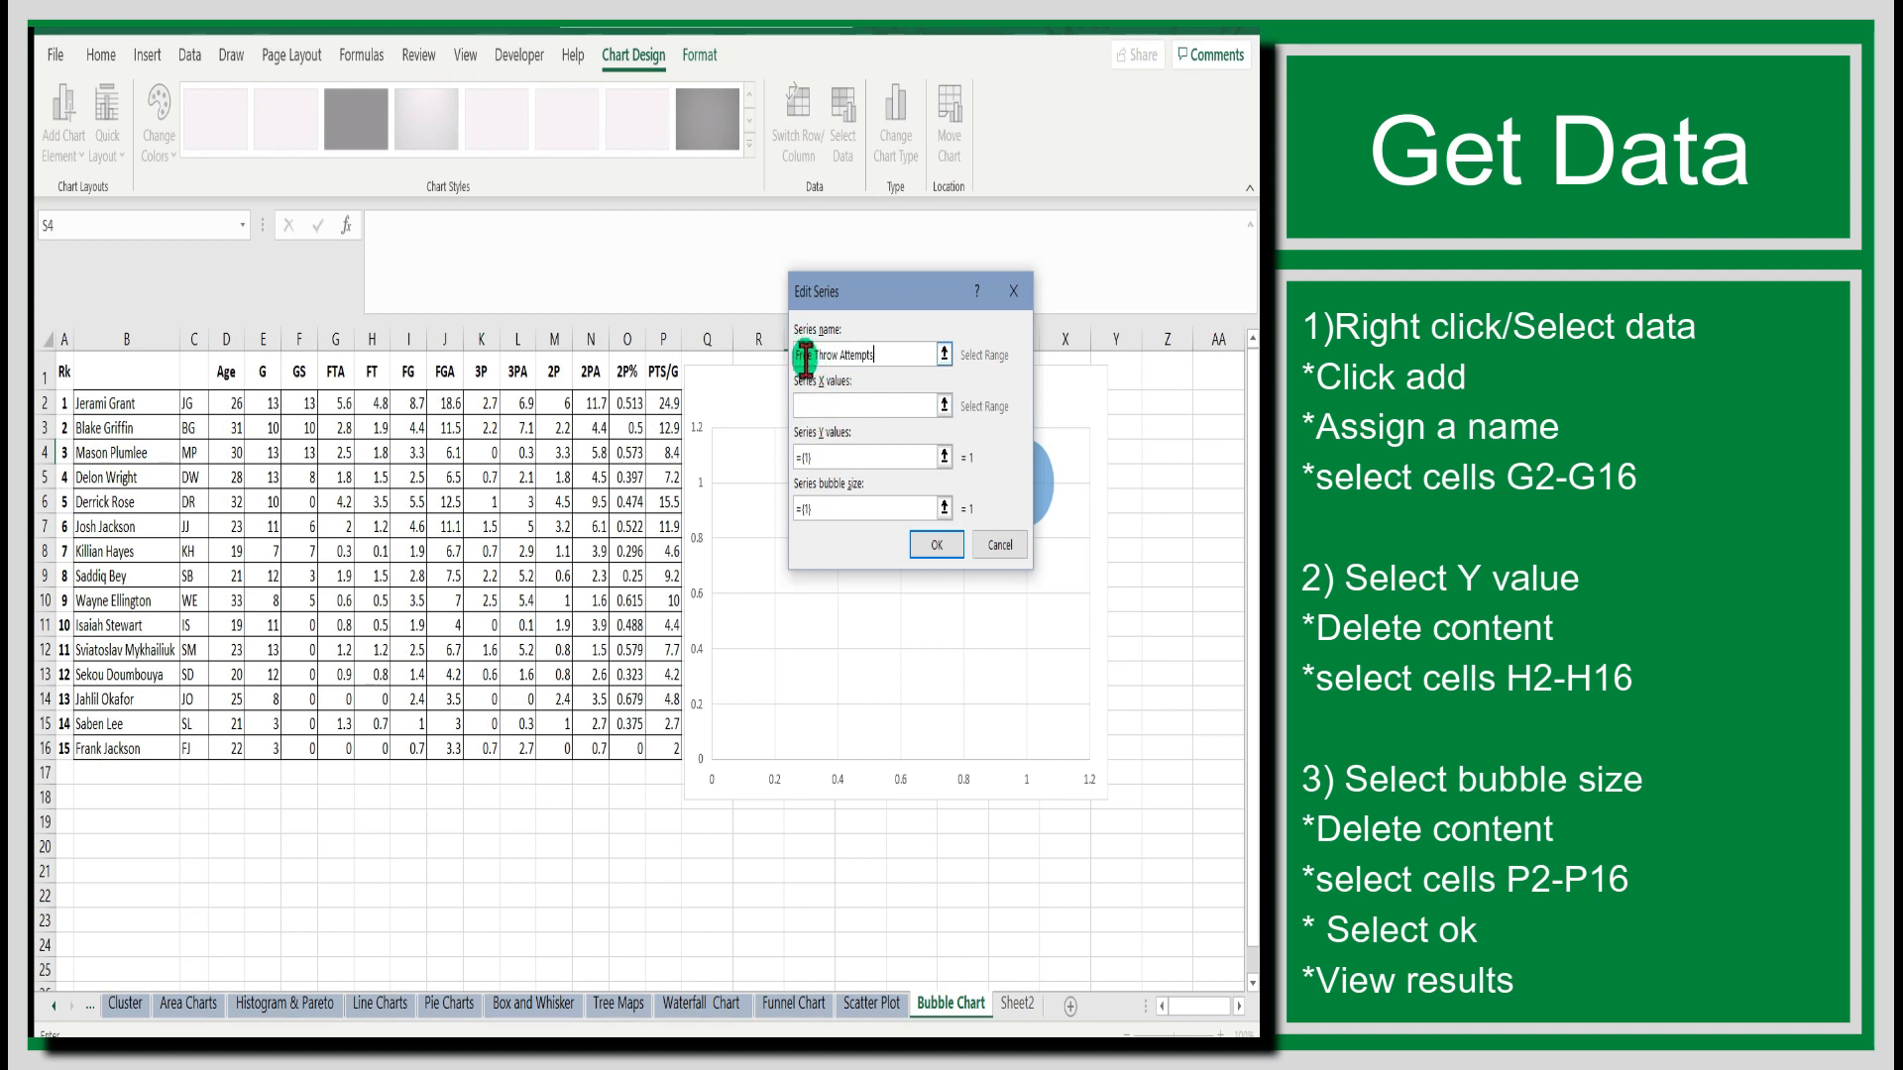
left_click(808, 400)
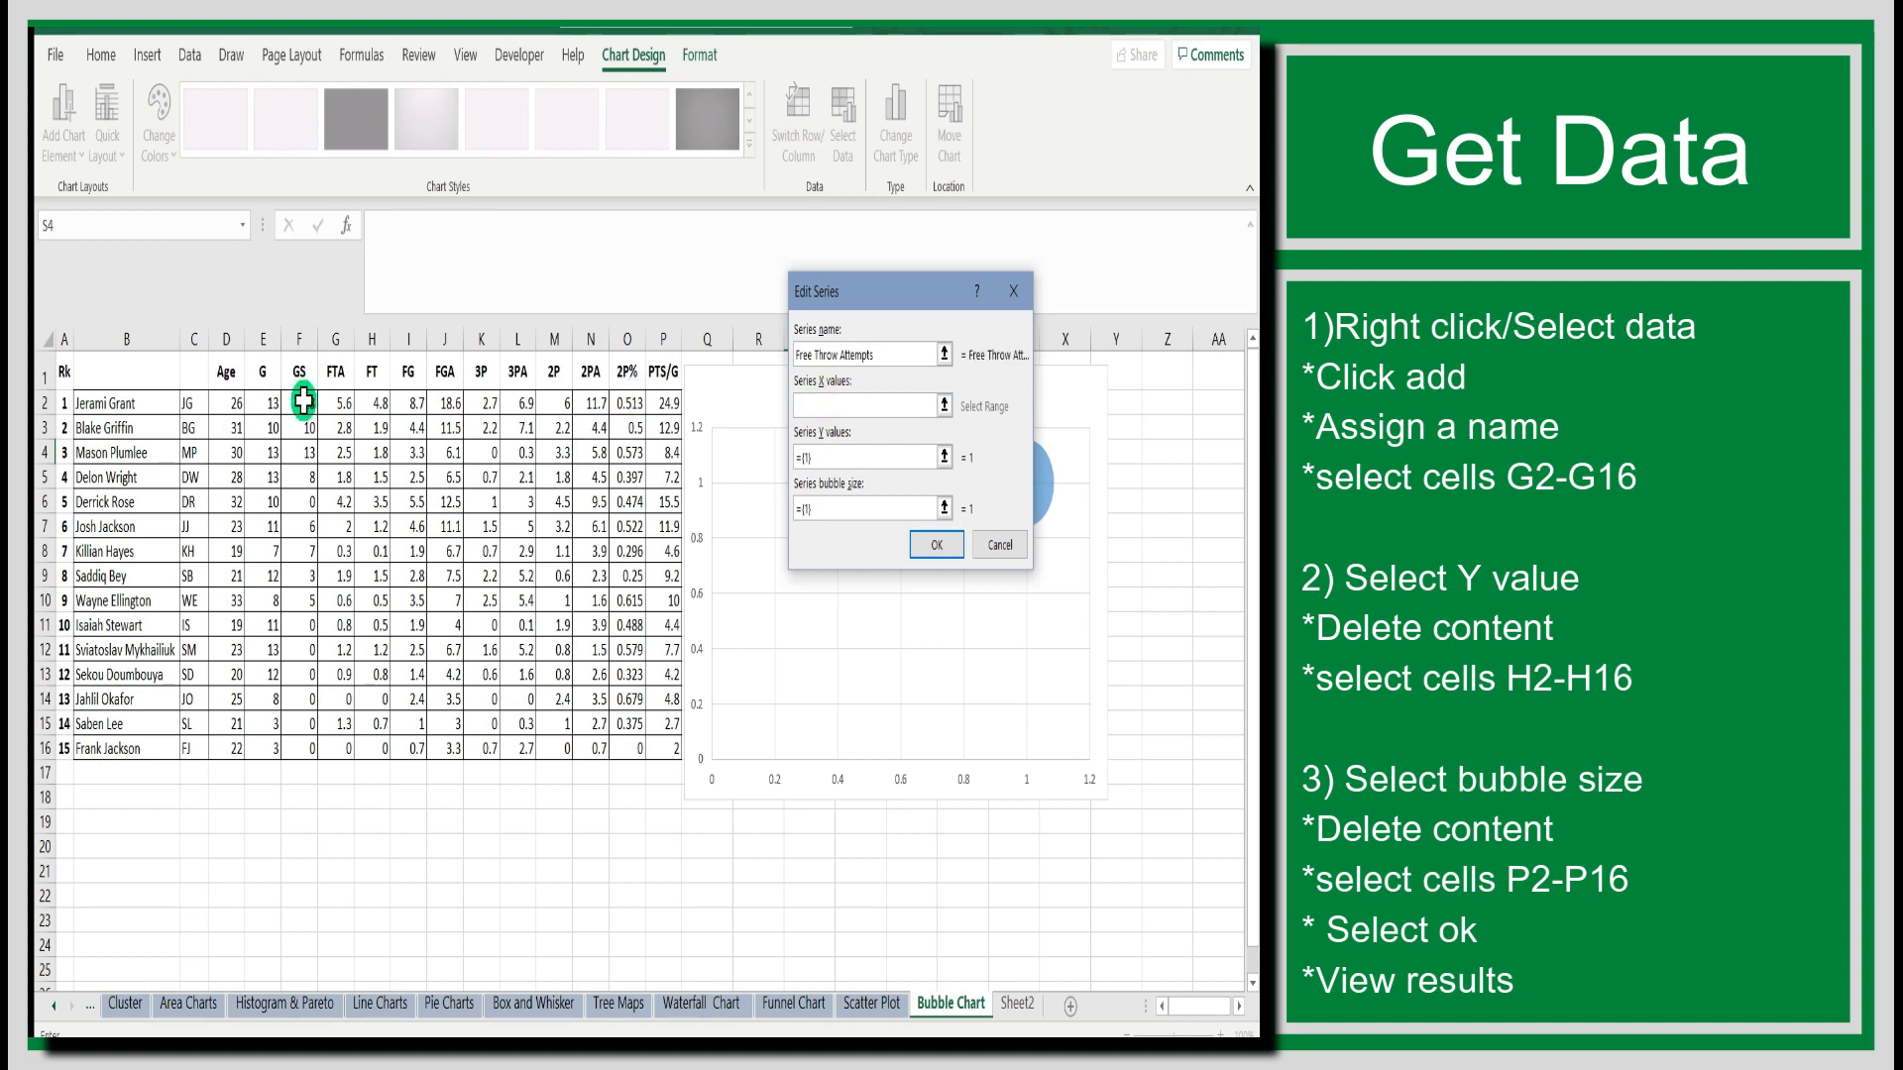
left_click_drag(343, 406, 345, 754)
left_click(829, 458)
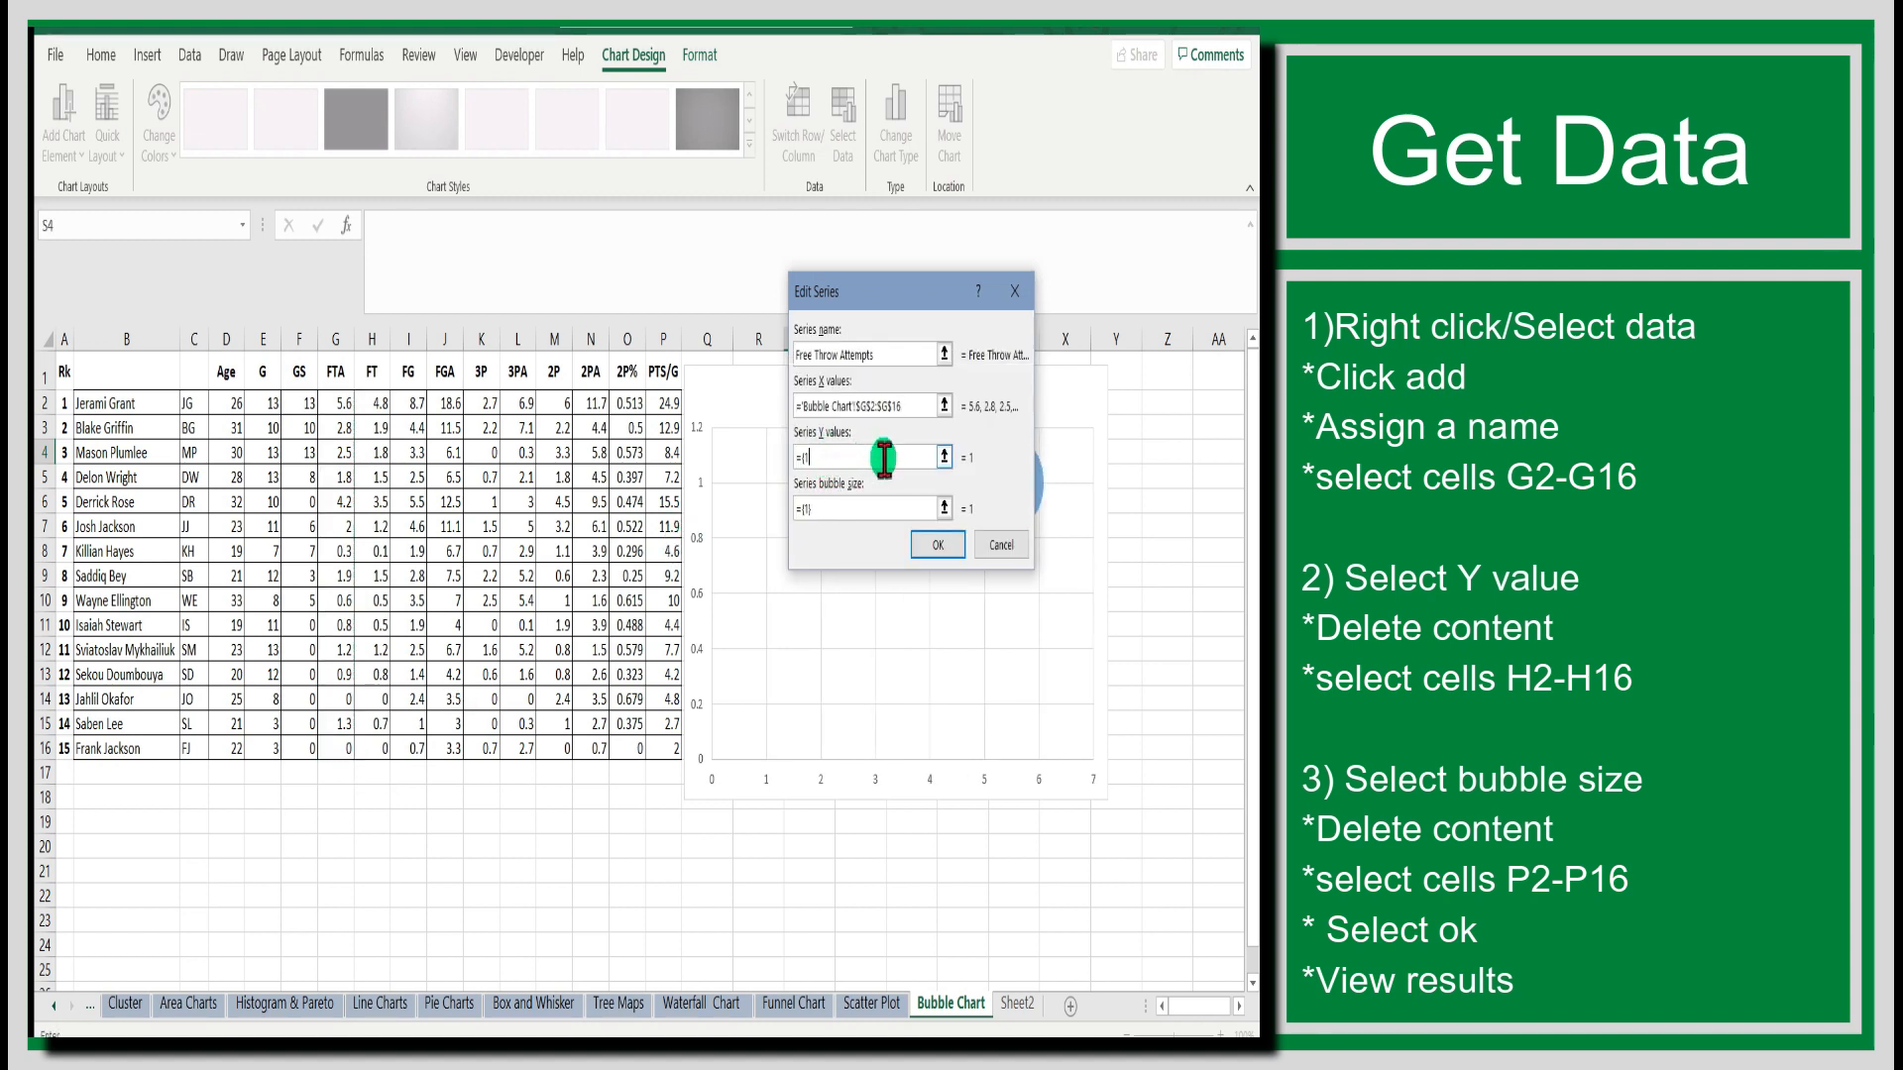
left_click_drag(376, 403, 381, 751)
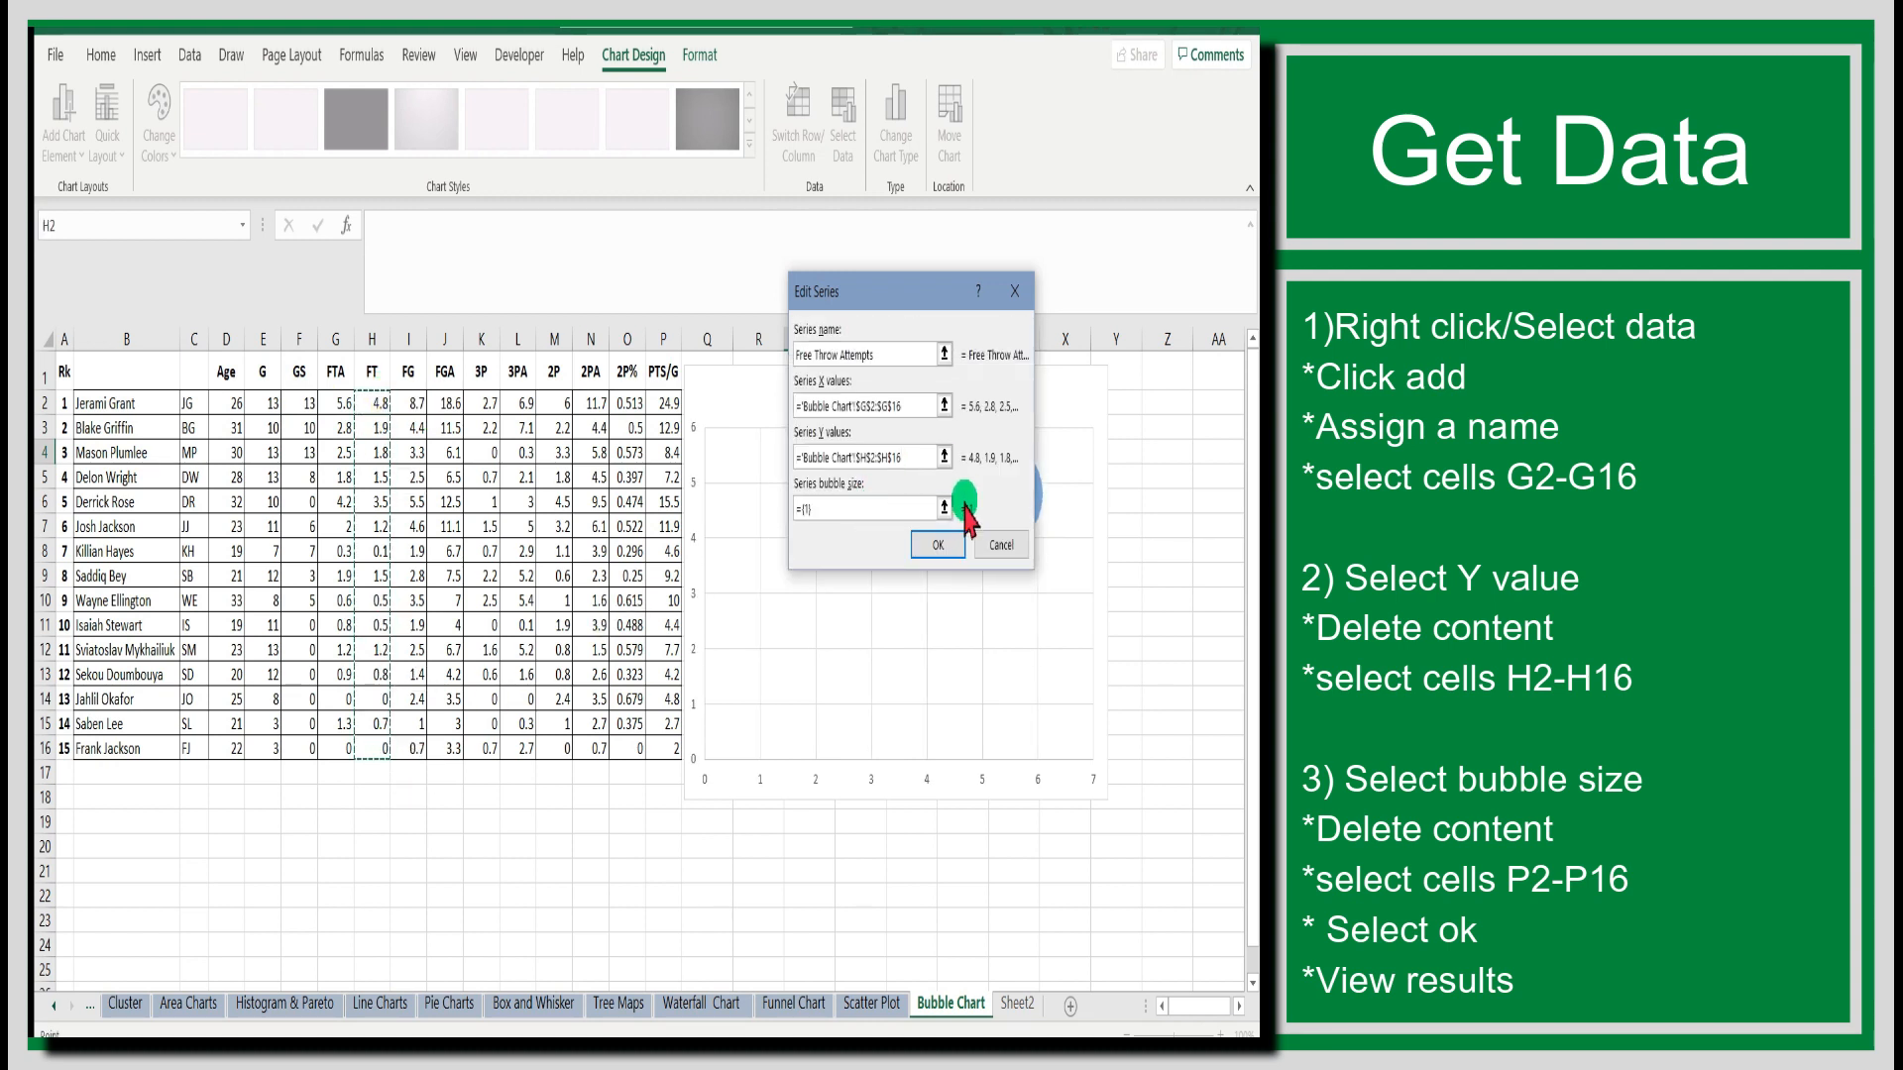
Set the series' bubble size to cells P2:P16 and apply the data selection to the chart.
left_click(907, 507)
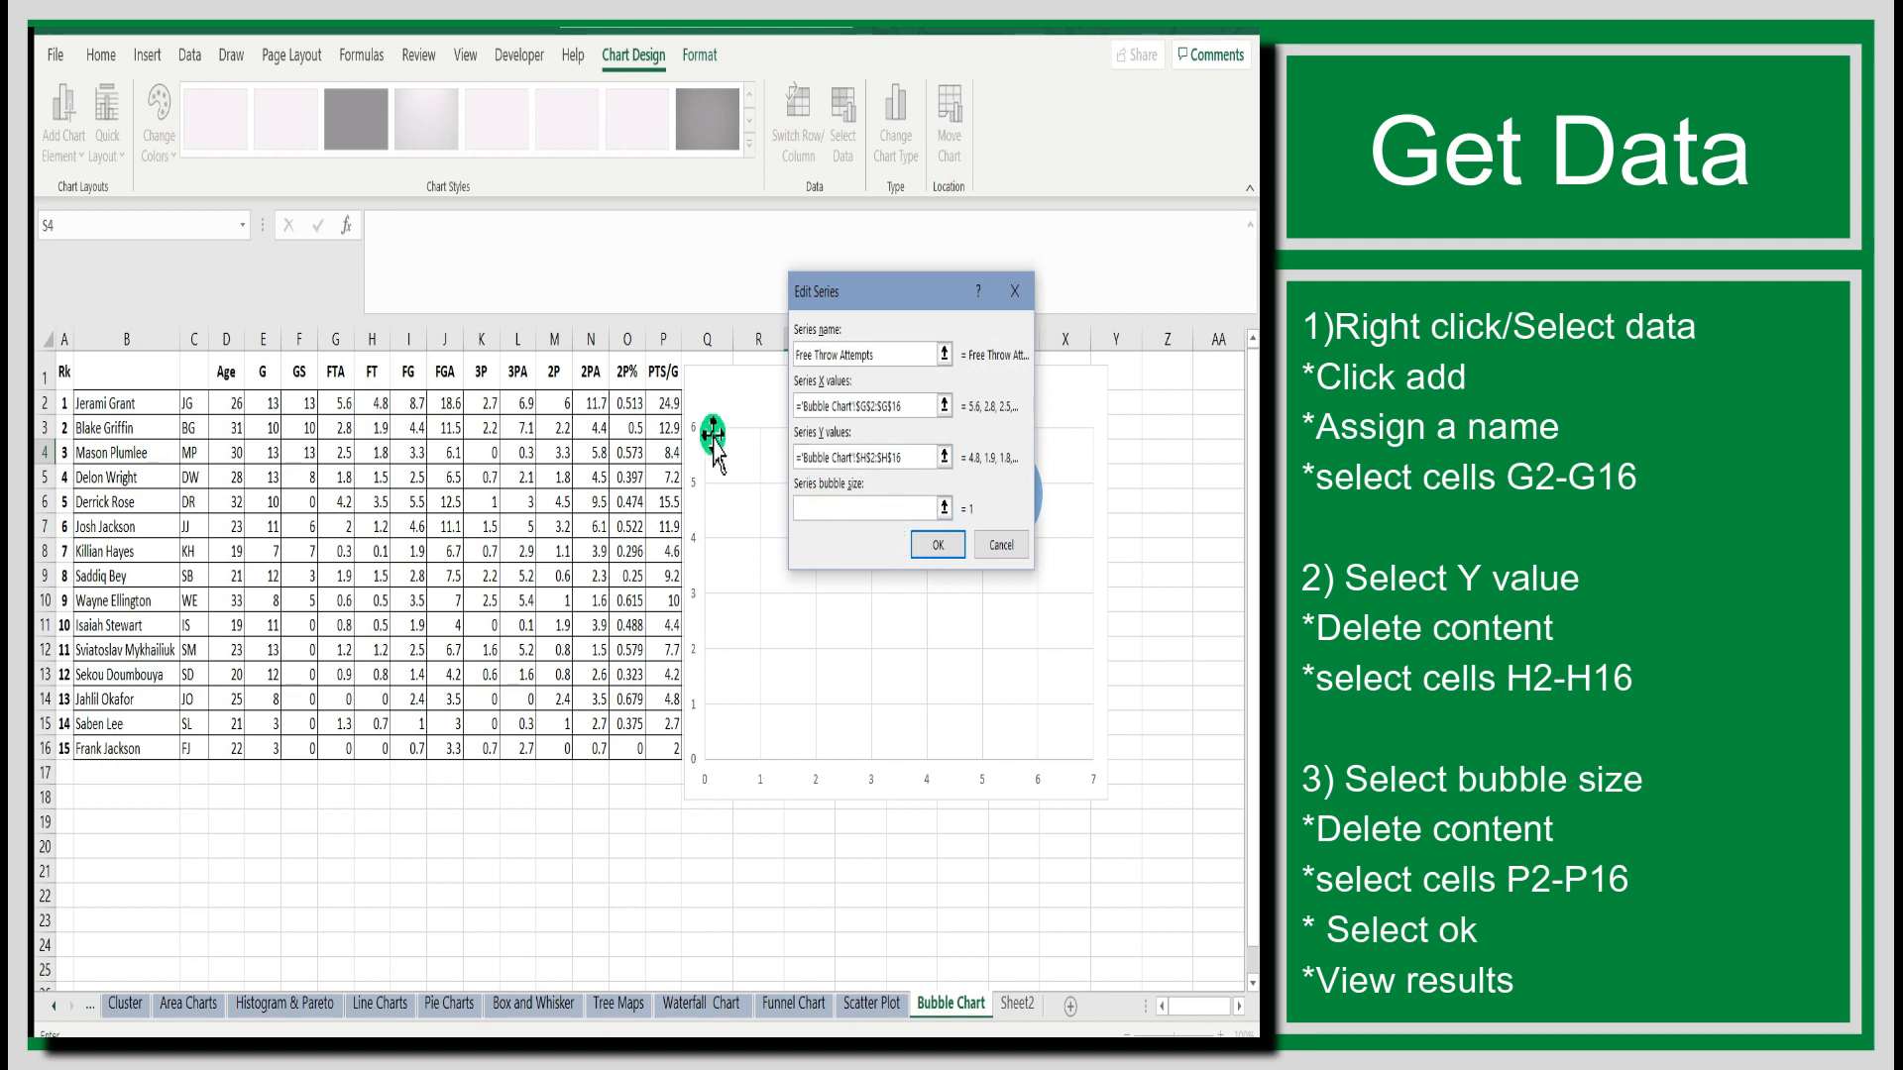
left_click_drag(664, 404, 664, 746)
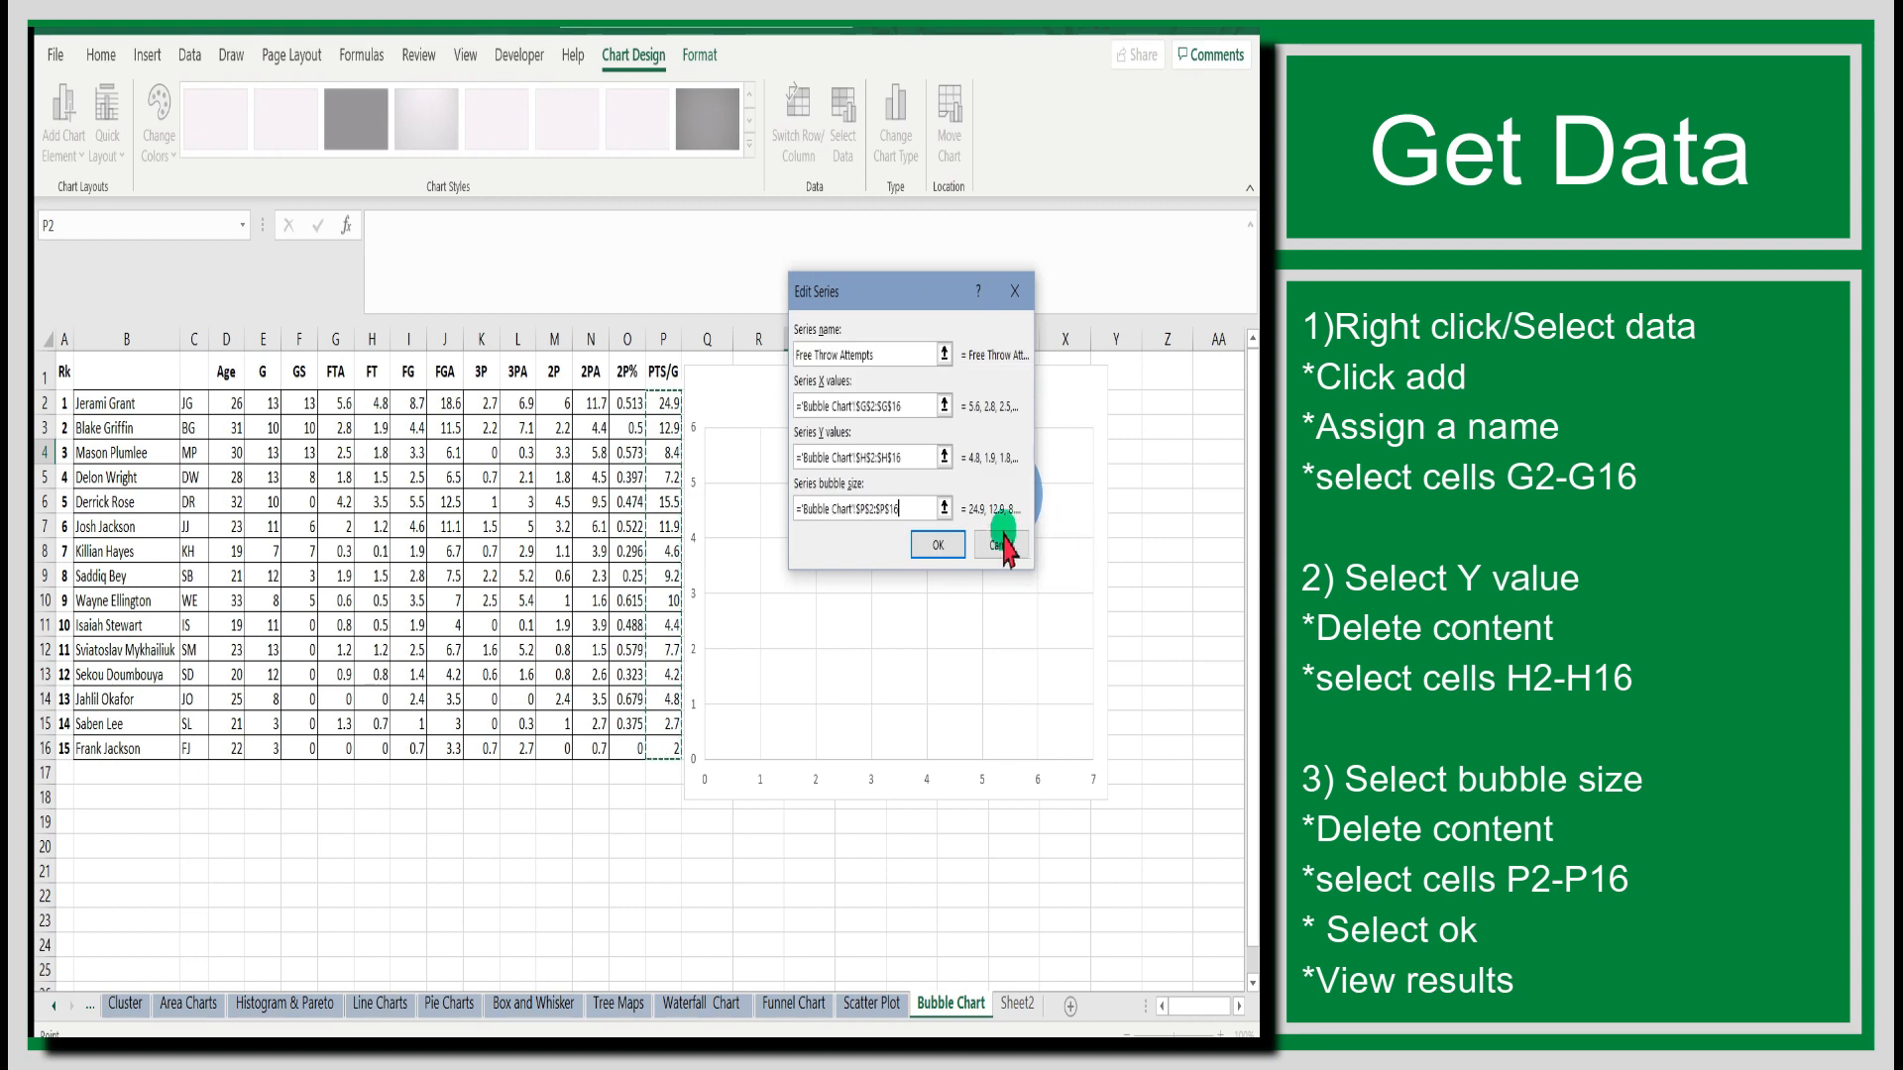
left_click(956, 547)
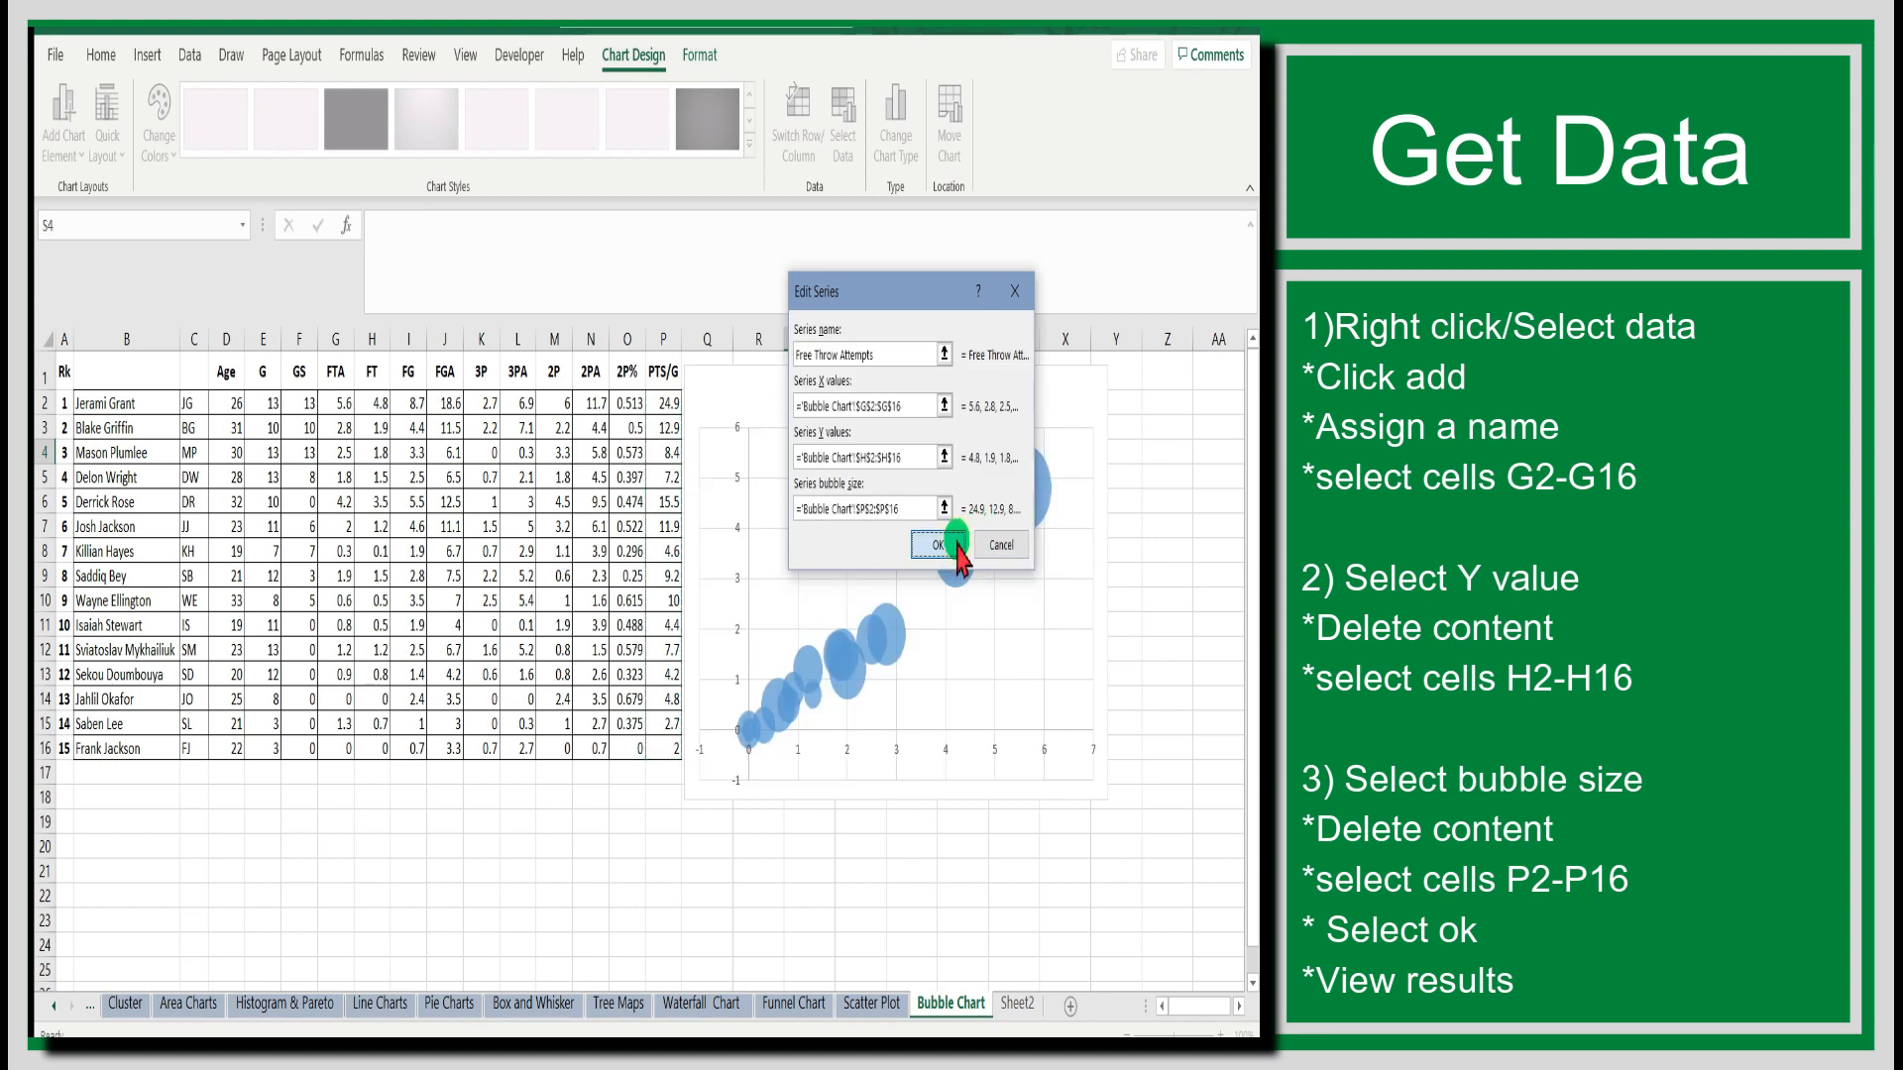
left_click(1038, 603)
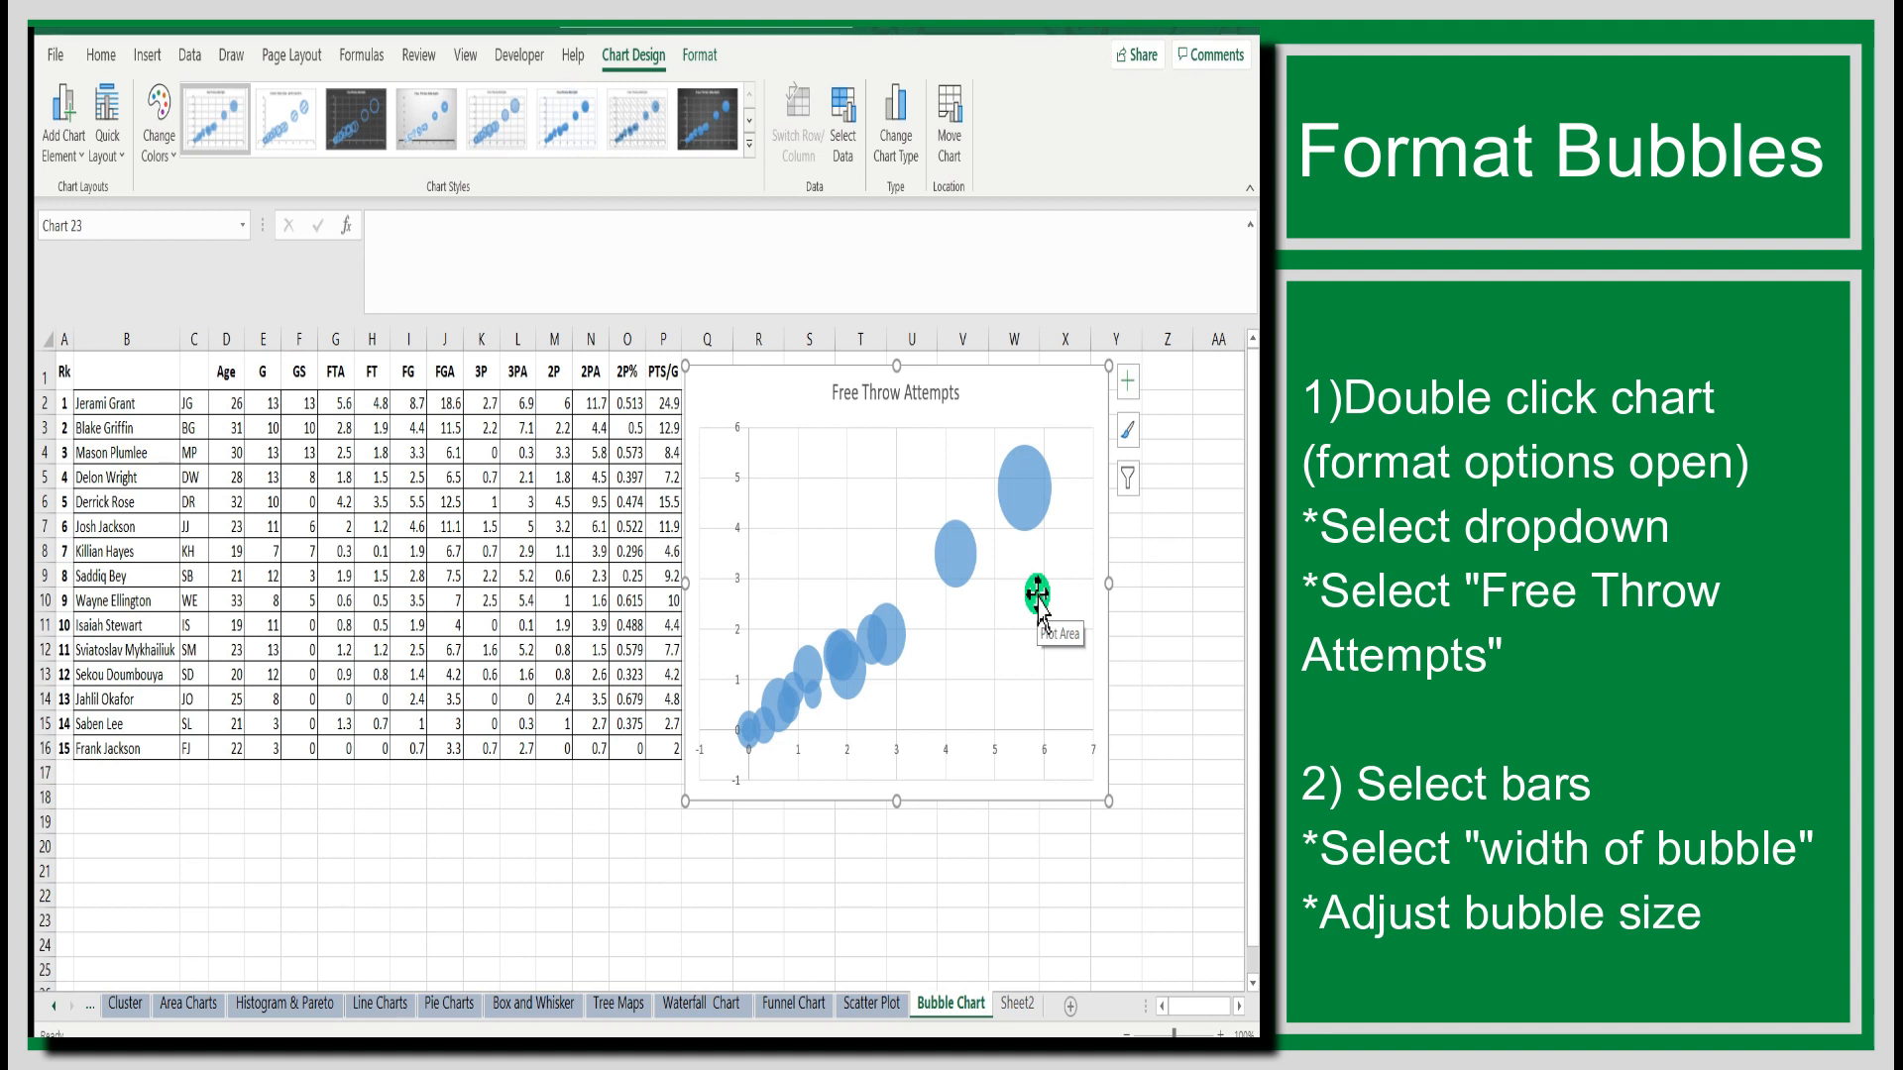
Open the chart's formatting options and move the chart left, clear of the formatting options.
left_click(947, 451)
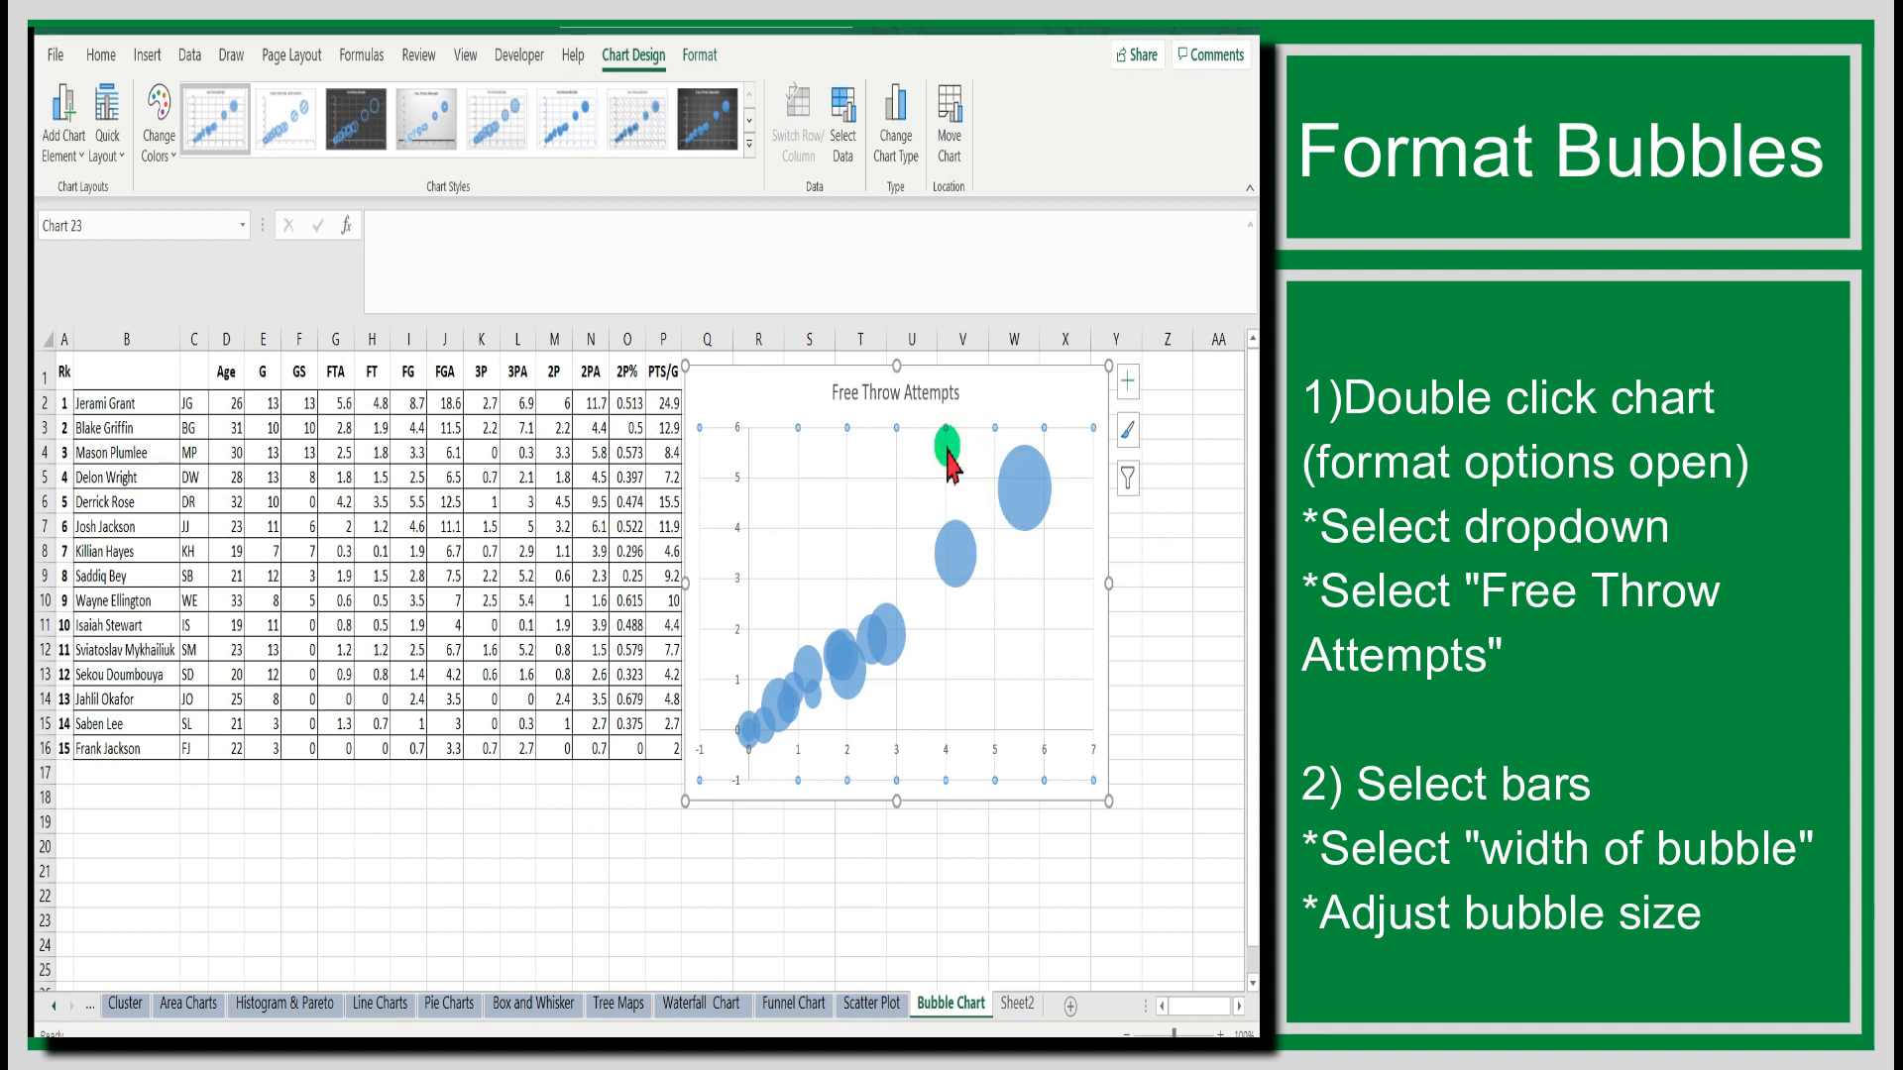
double_click(947, 451)
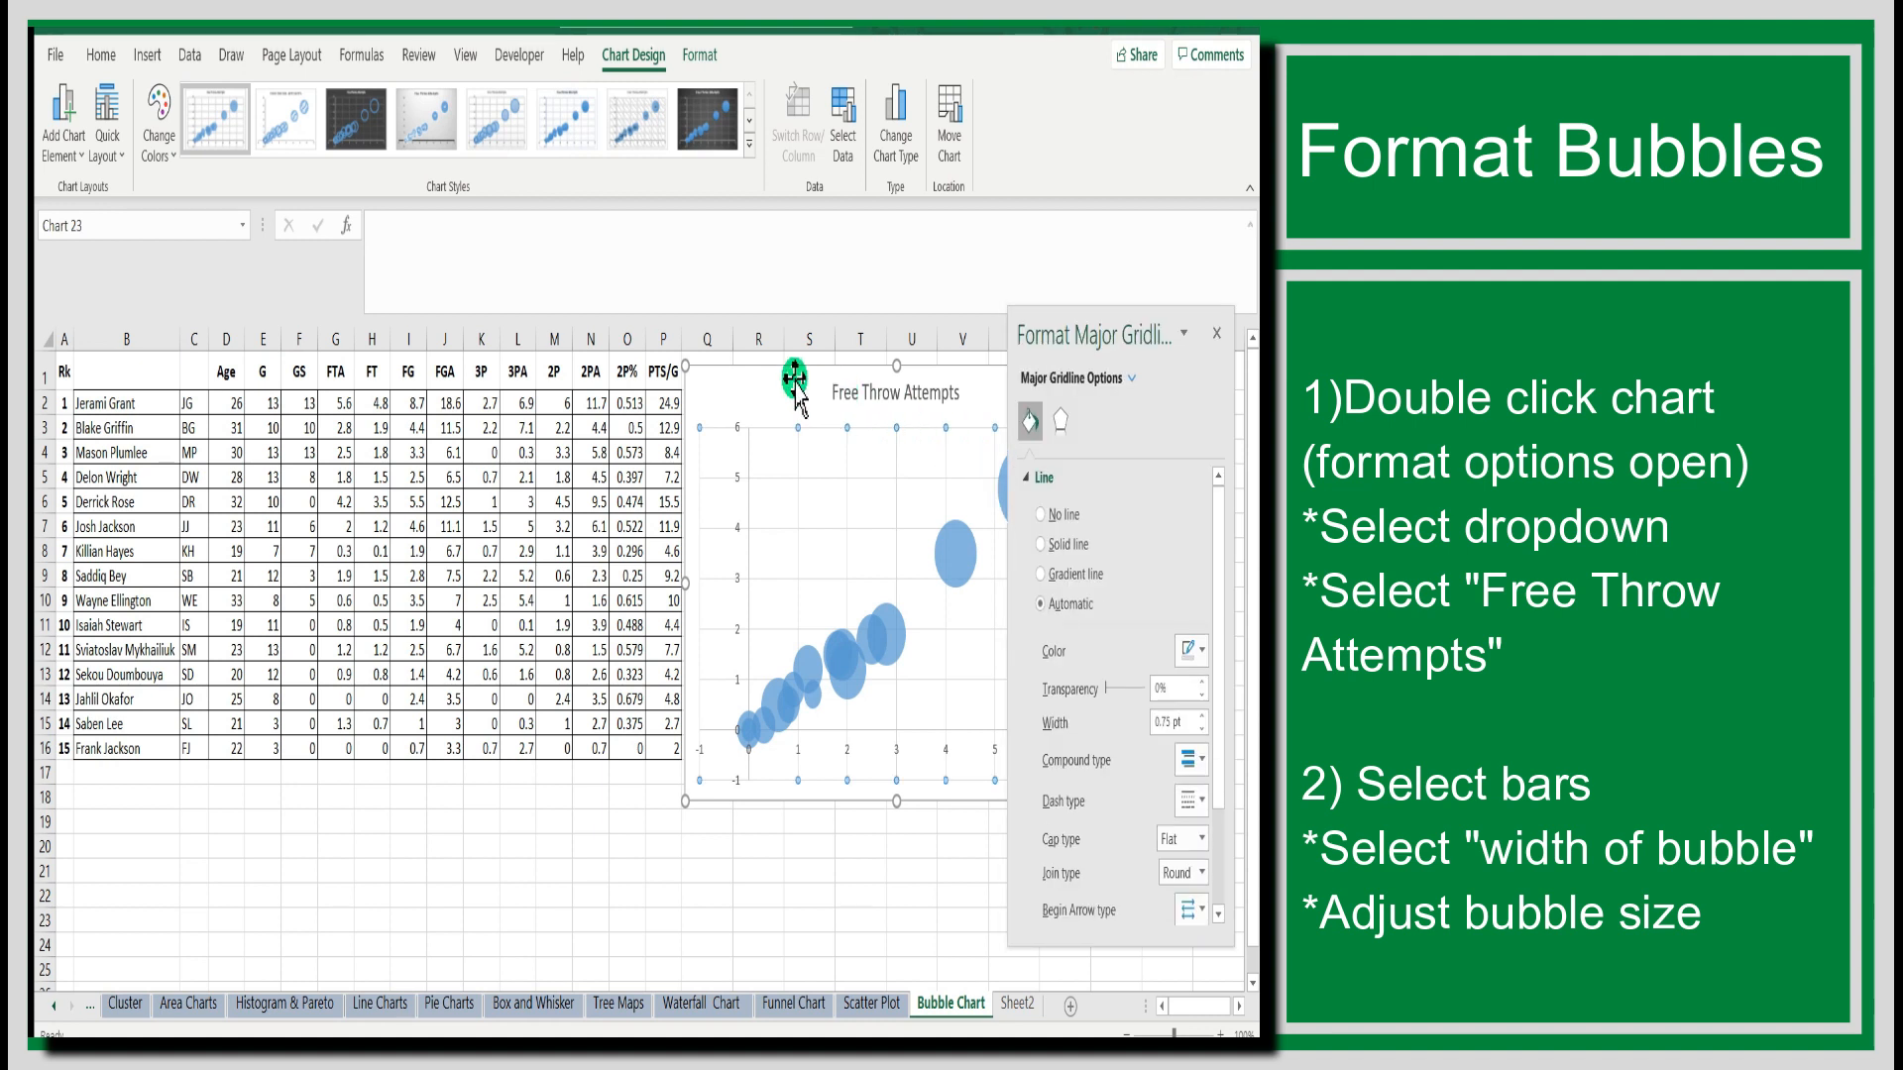
left_click_drag(764, 377, 543, 383)
Select the Free Throw Attempts series for formatting and make size represent the width of bubbles.
left_click(1130, 380)
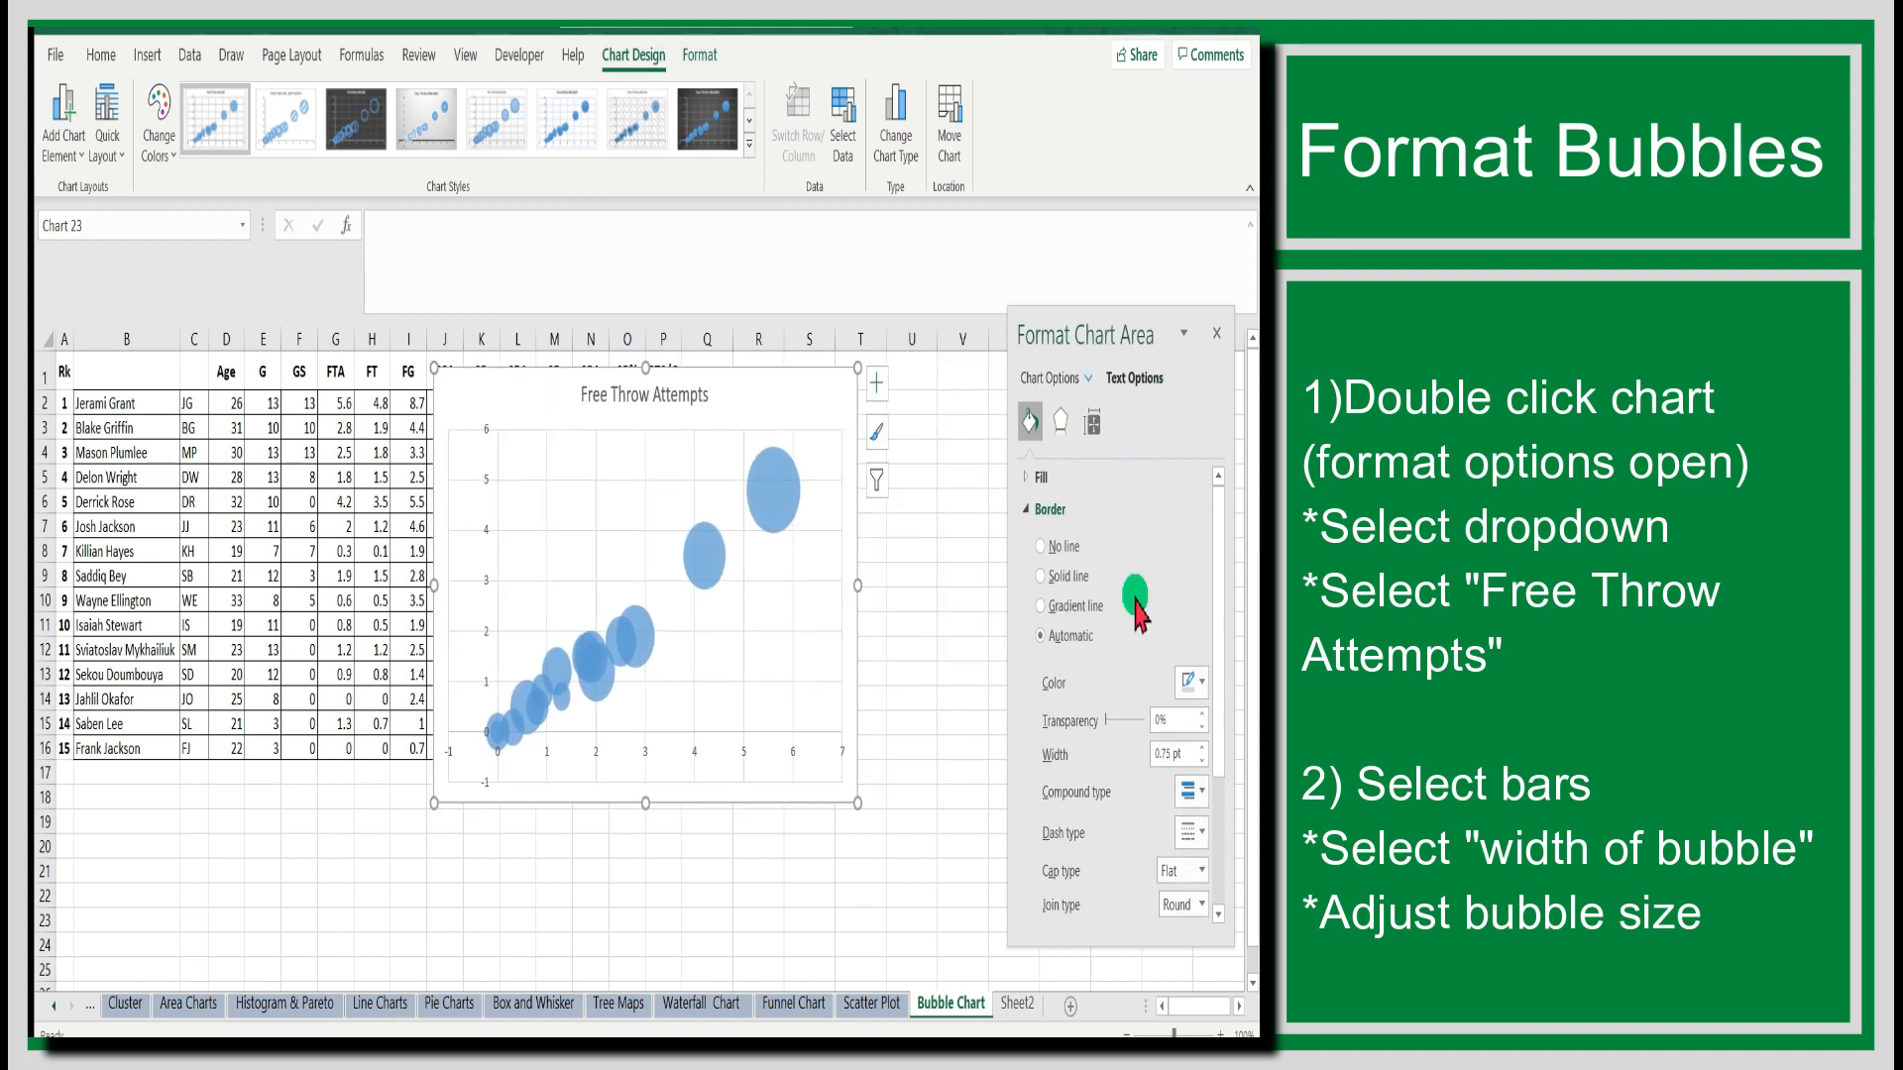
left_click(1088, 384)
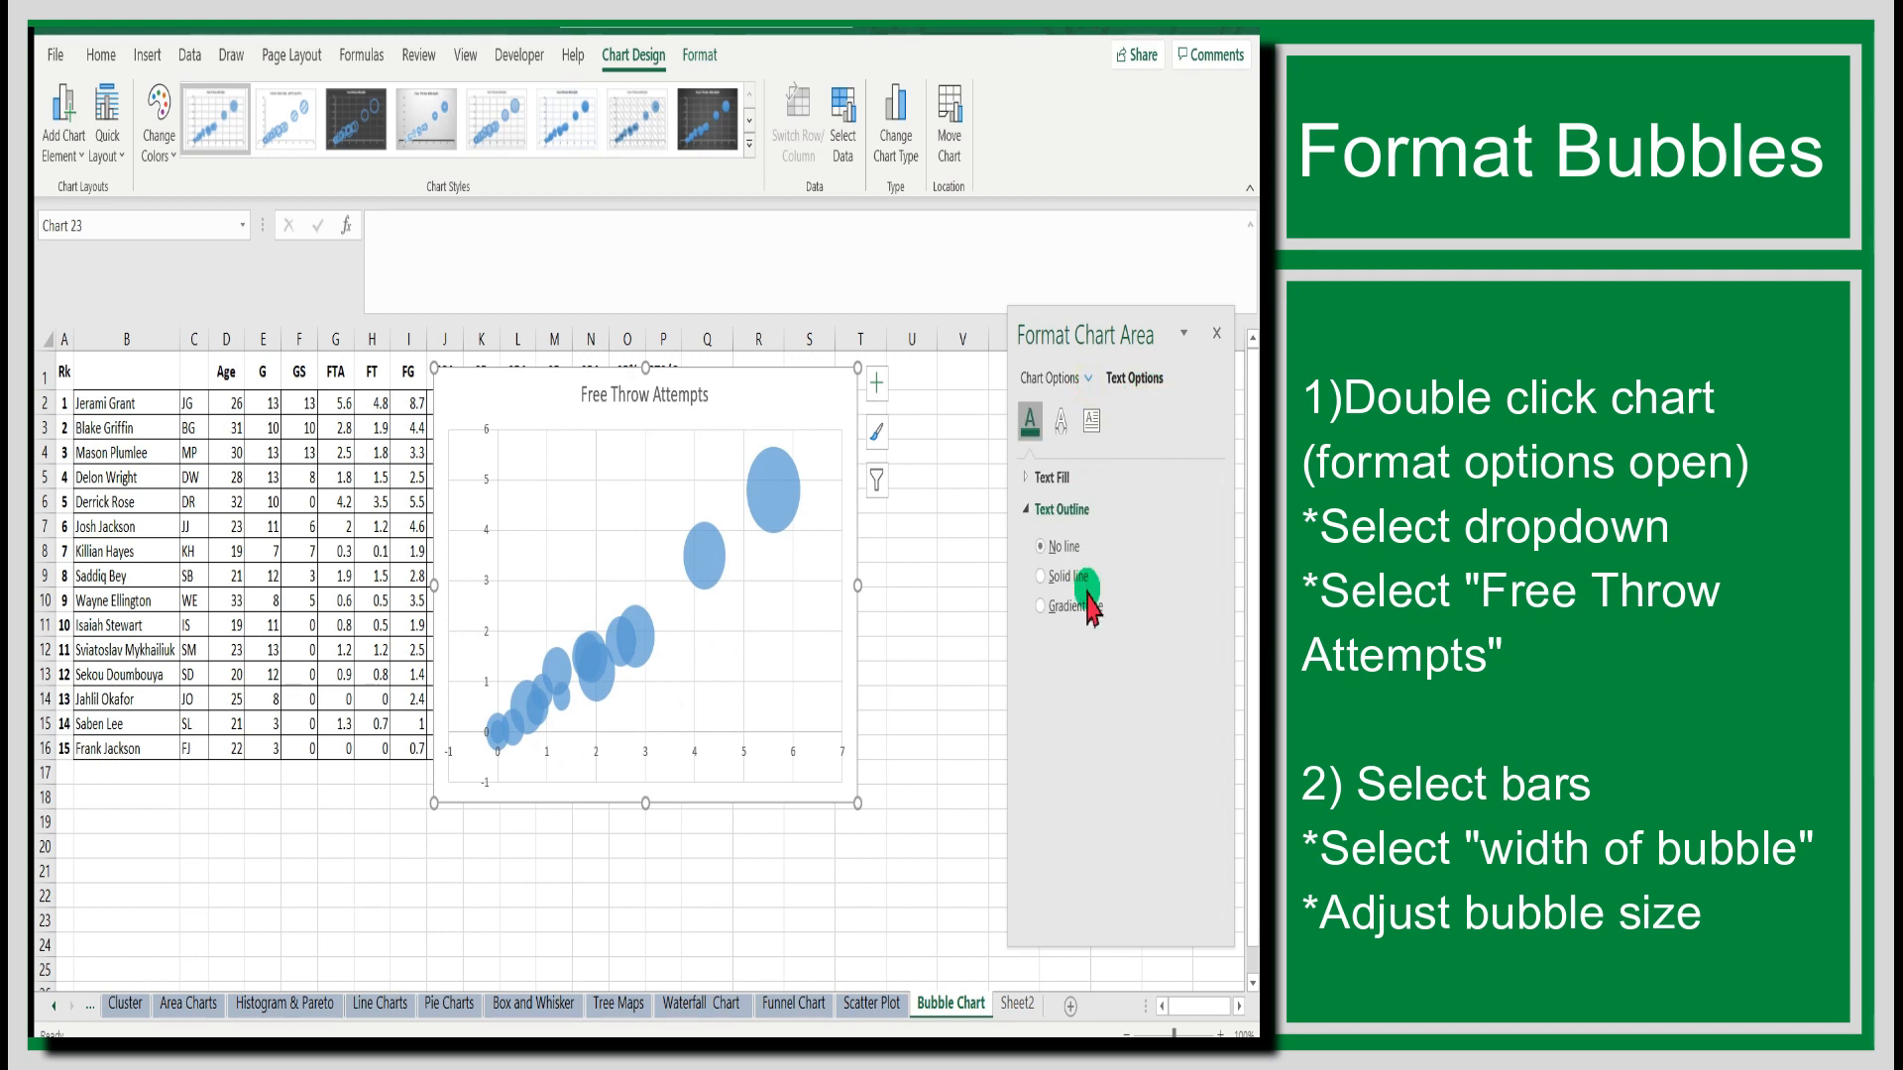
left_click(1088, 380)
left_click(1123, 624)
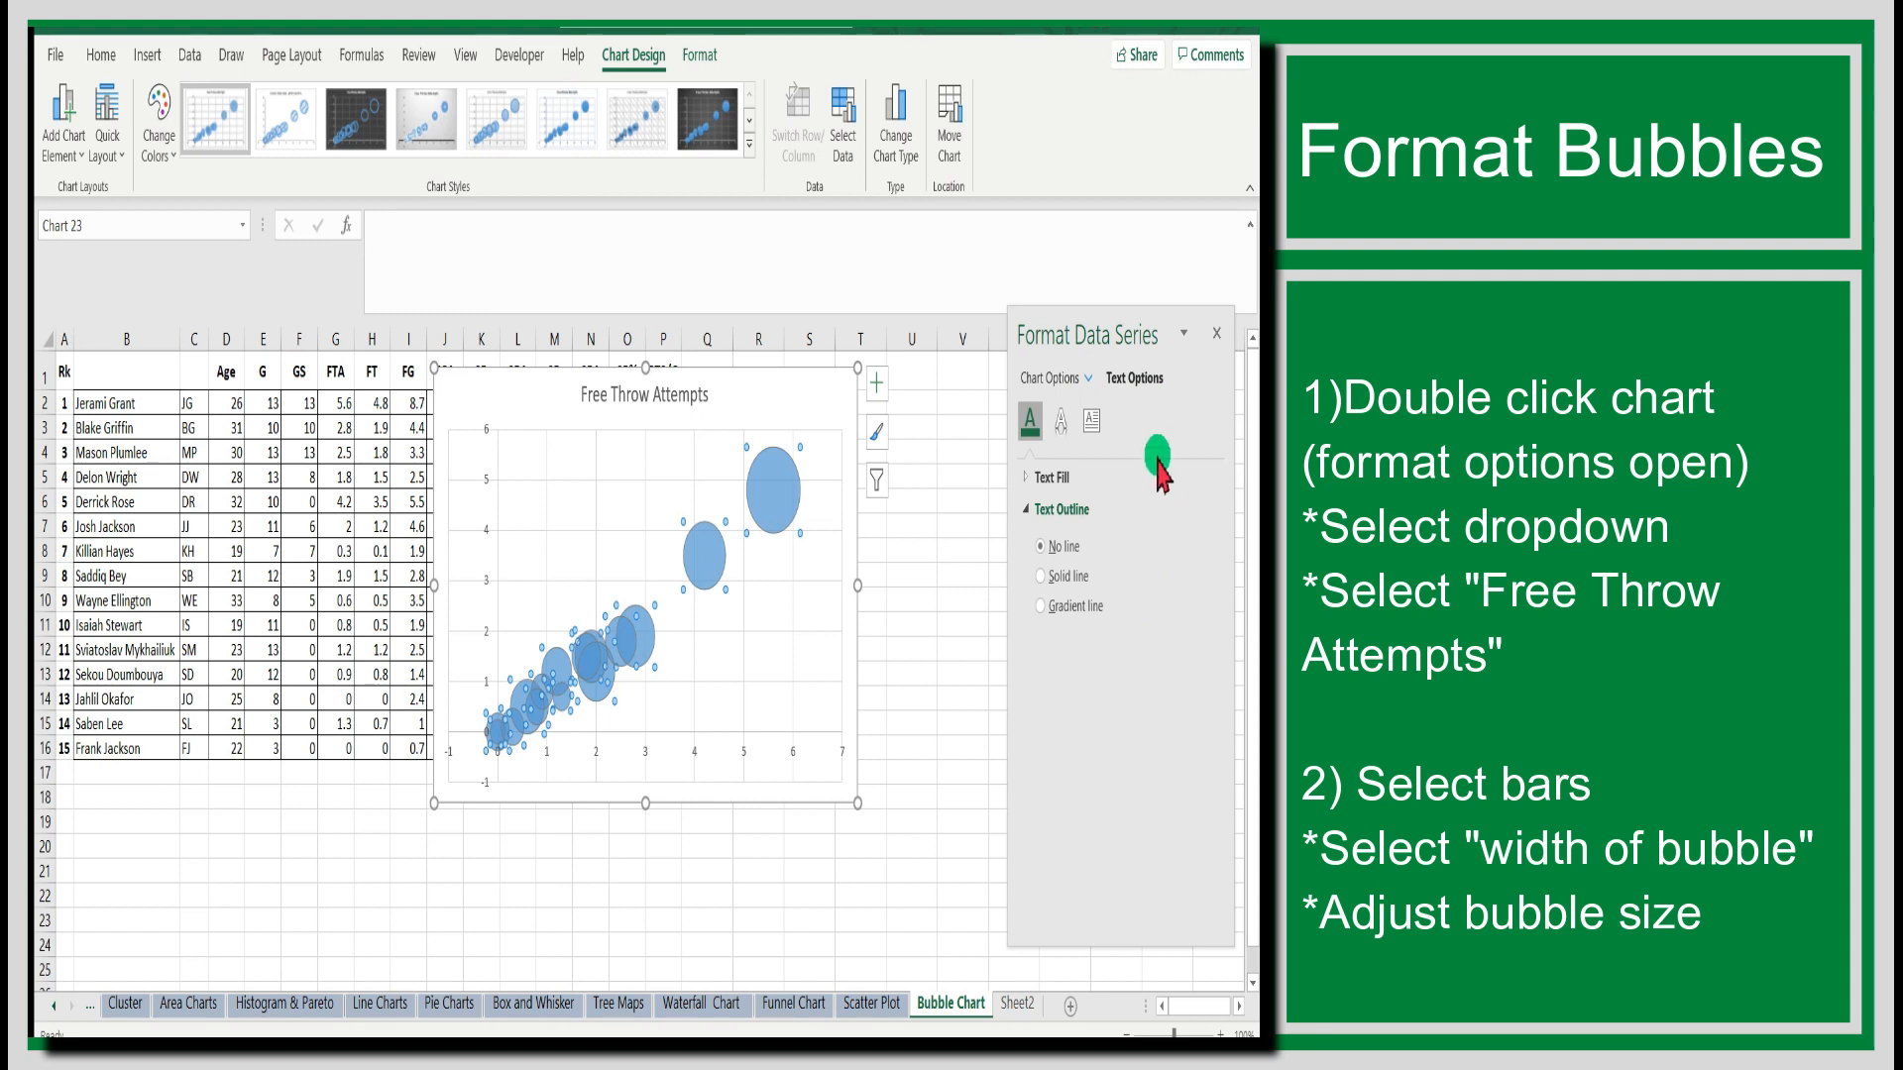
left_click(1091, 421)
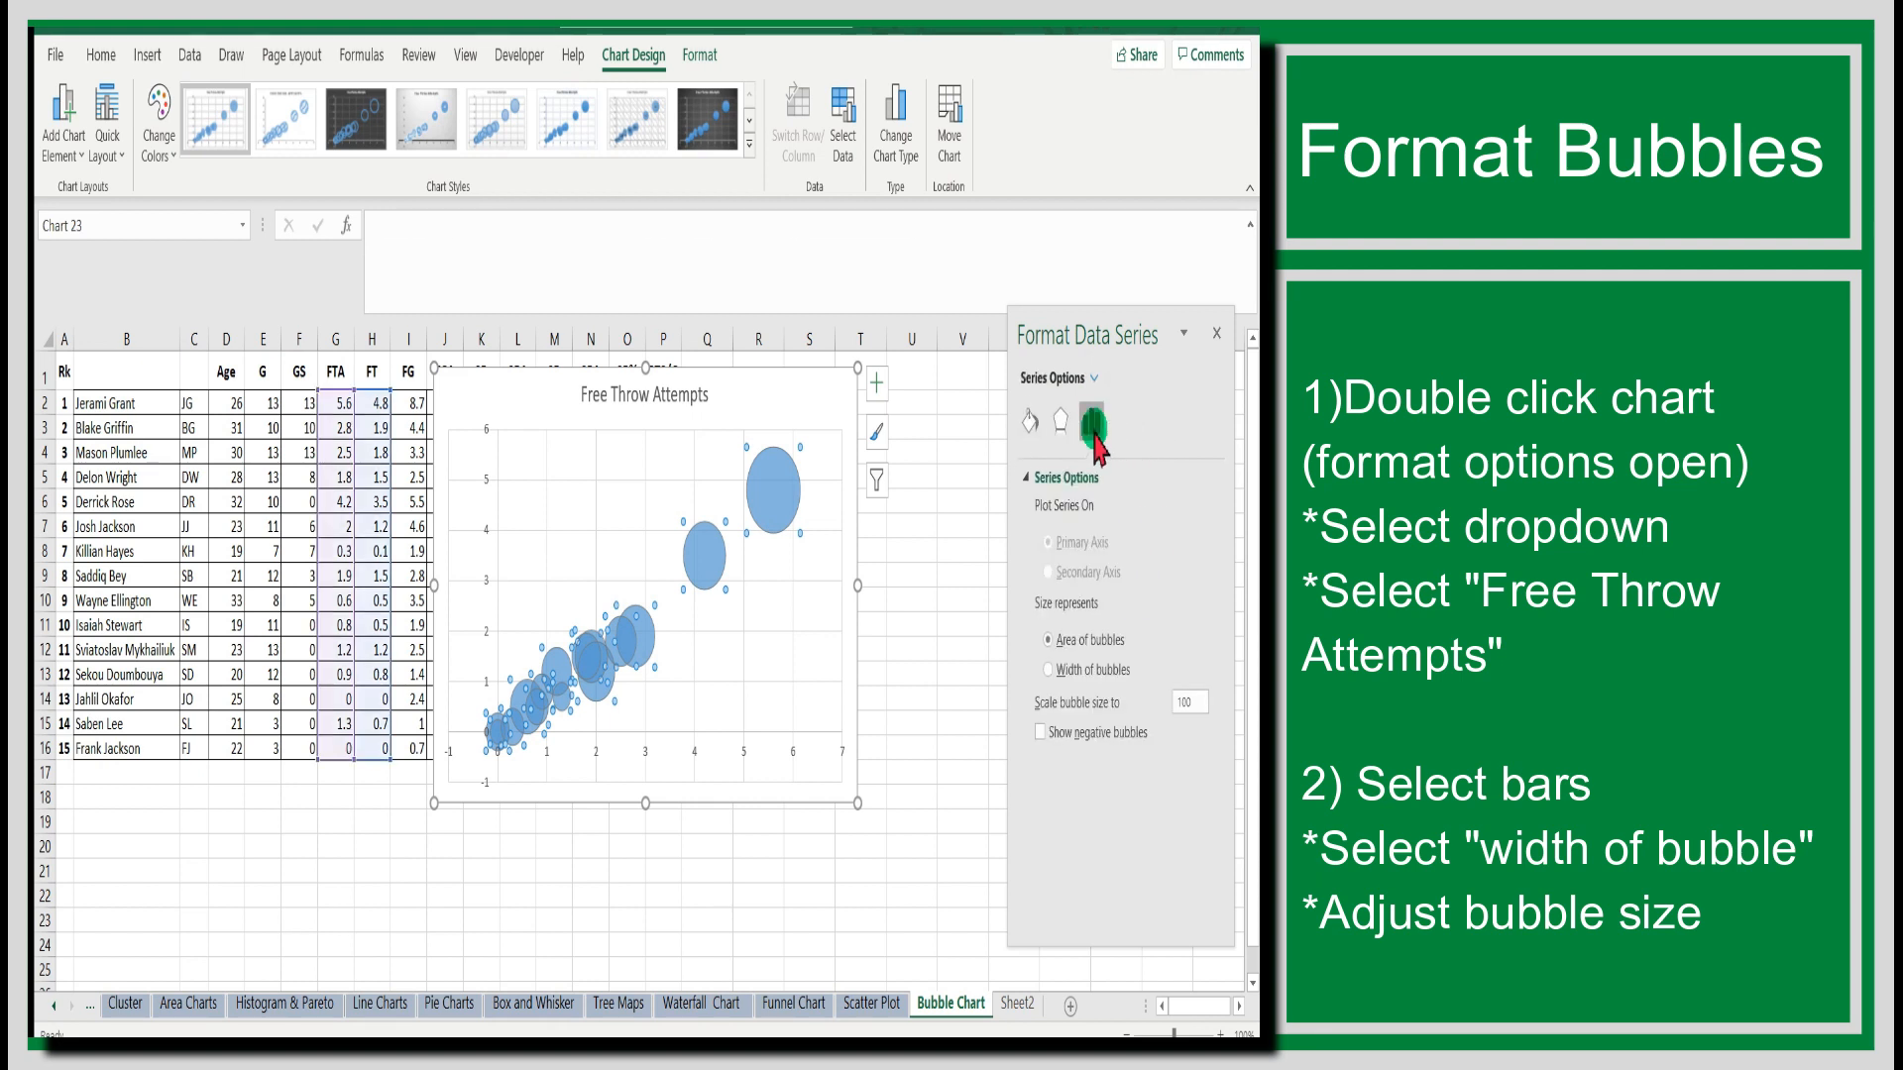
left_click(1050, 669)
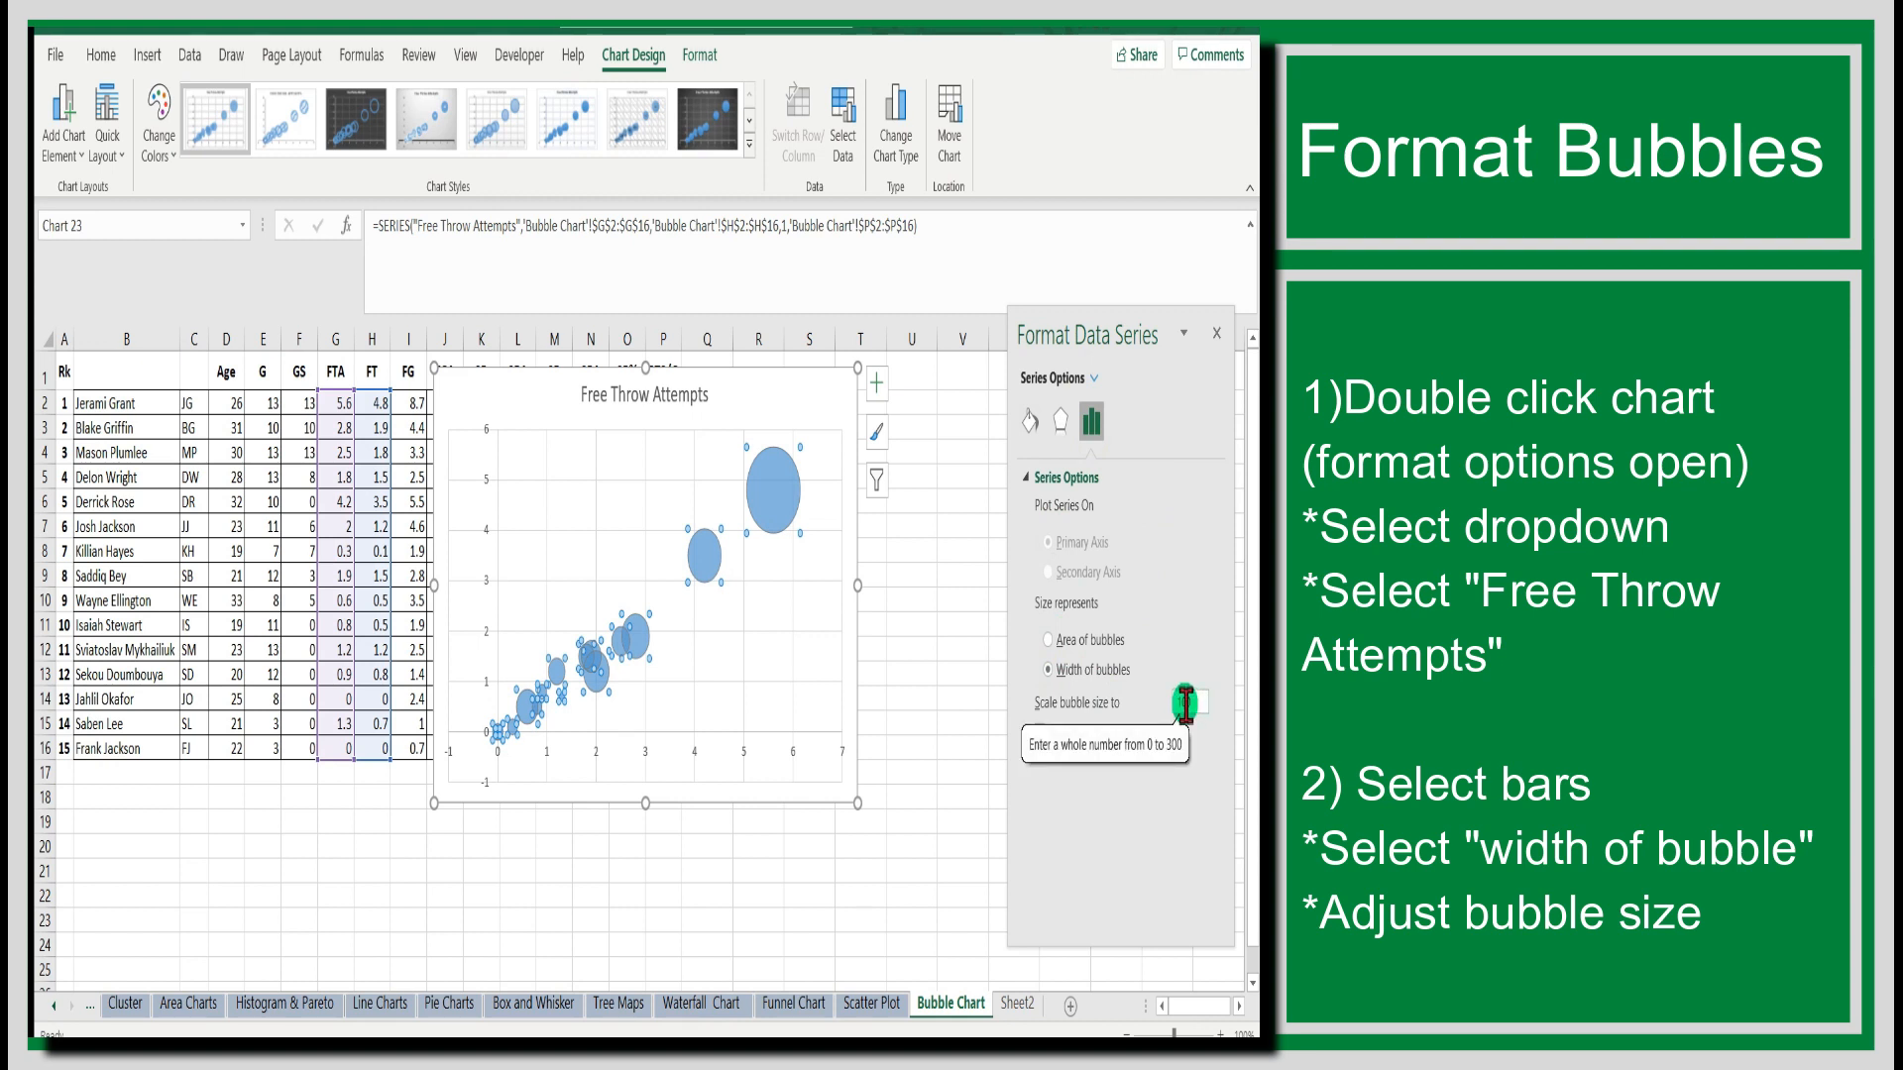
Scale the bubble size of the series to 75.
left_click(1189, 703)
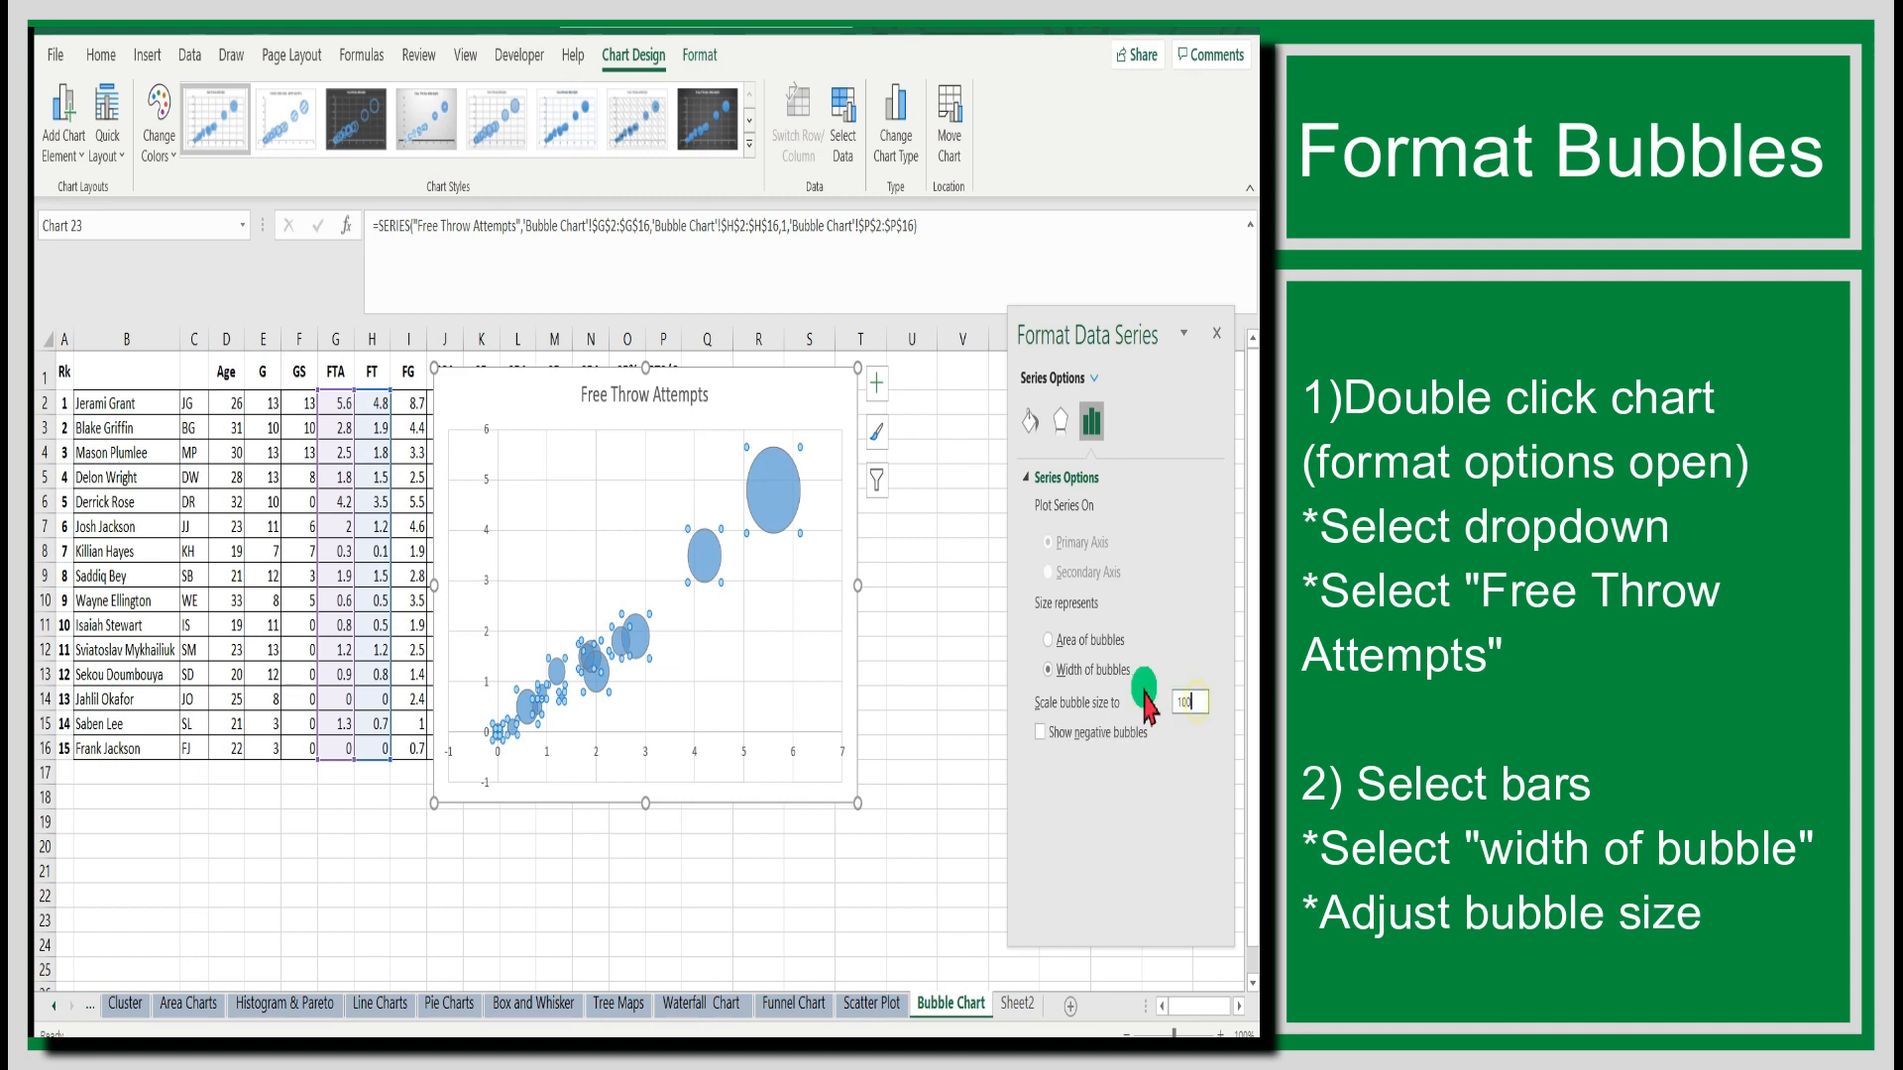
type("75")
left_click(1093, 671)
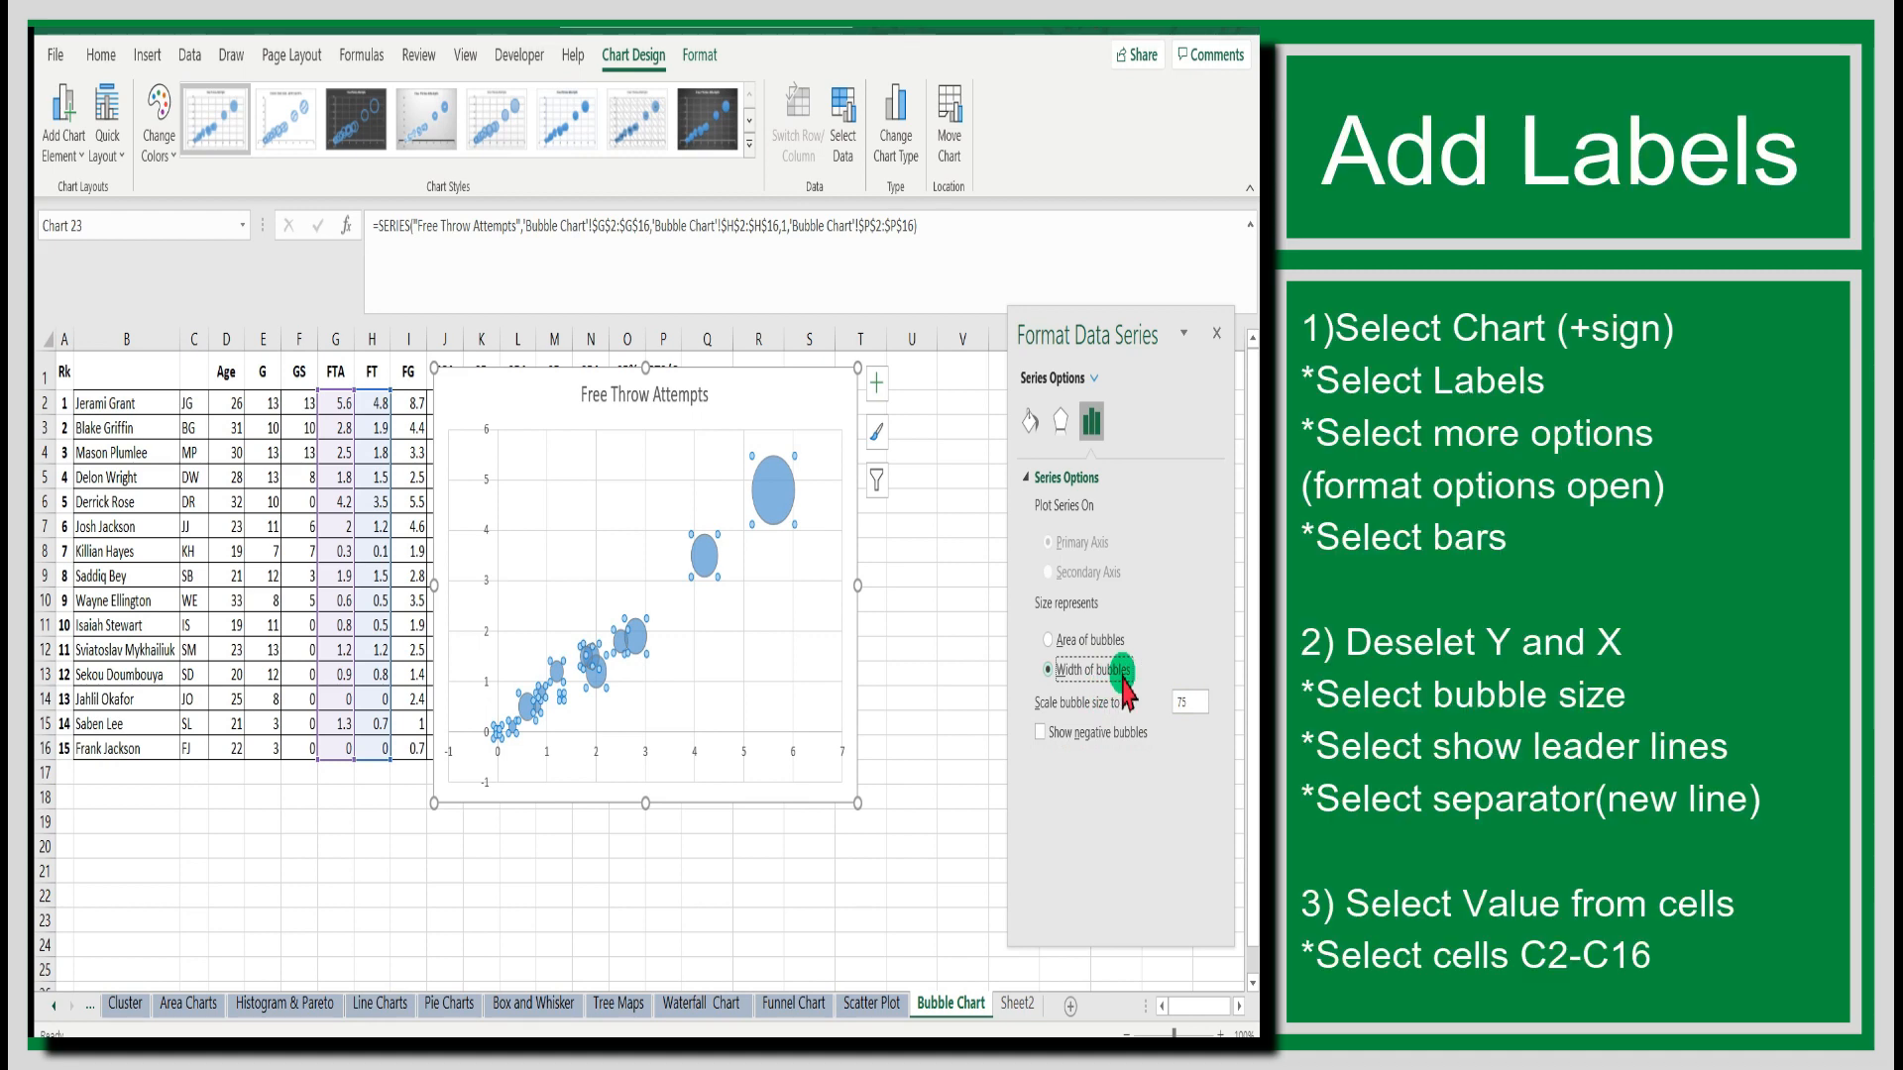
Add data labels to the bubbles through the option for more label settings.
left_click(877, 387)
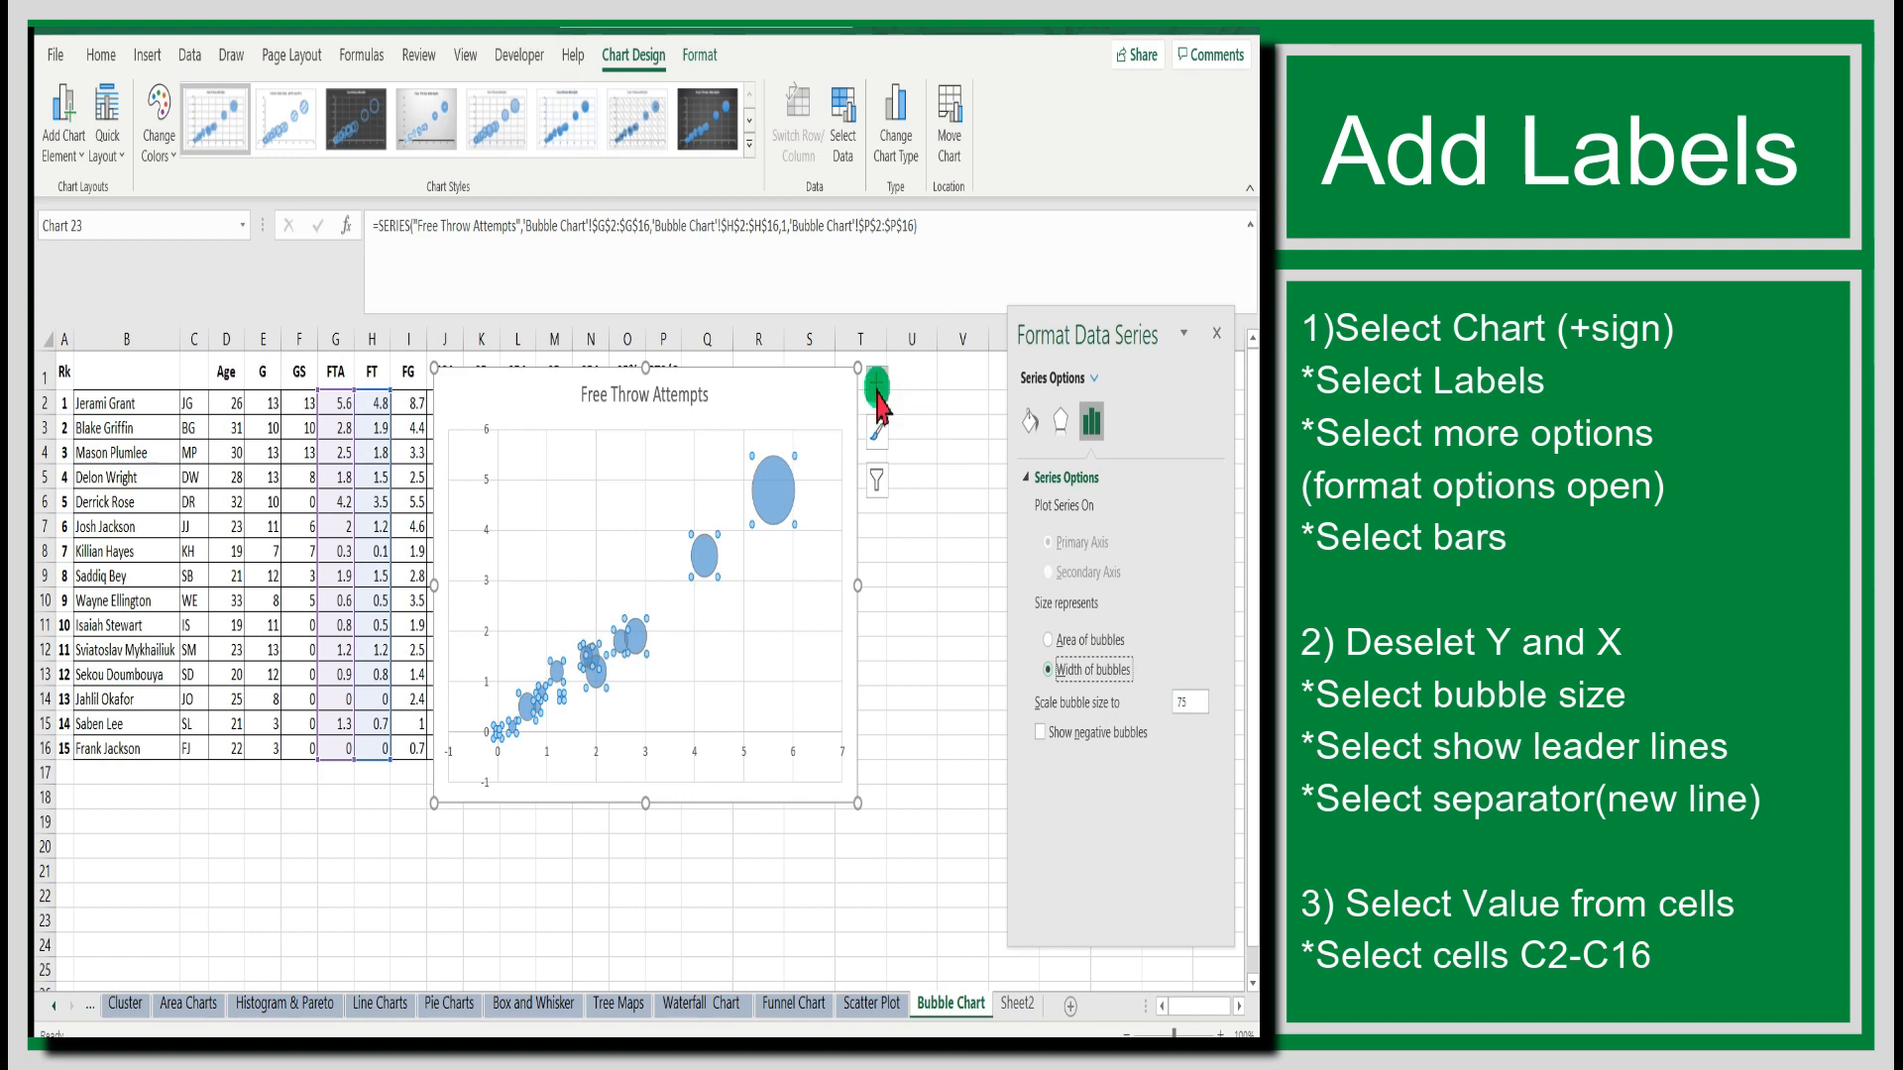
left_click(922, 488)
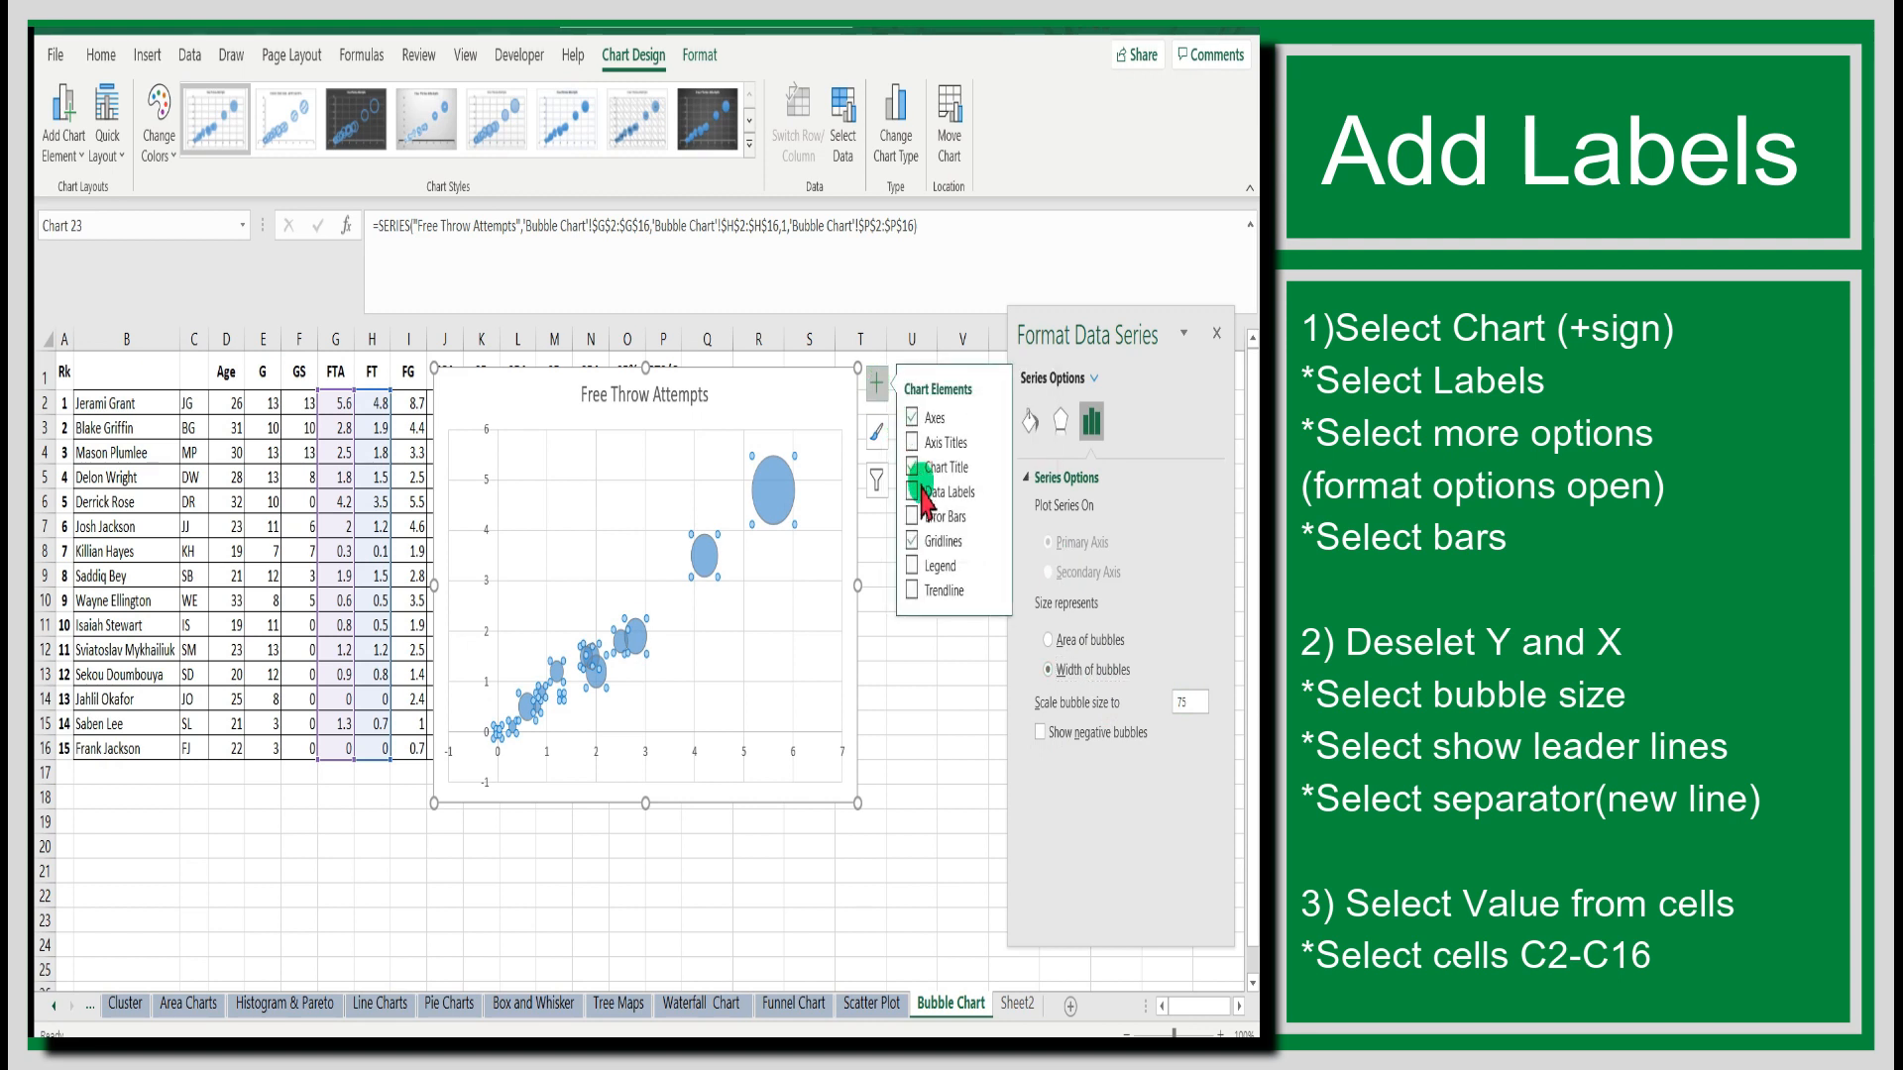
left_click(996, 490)
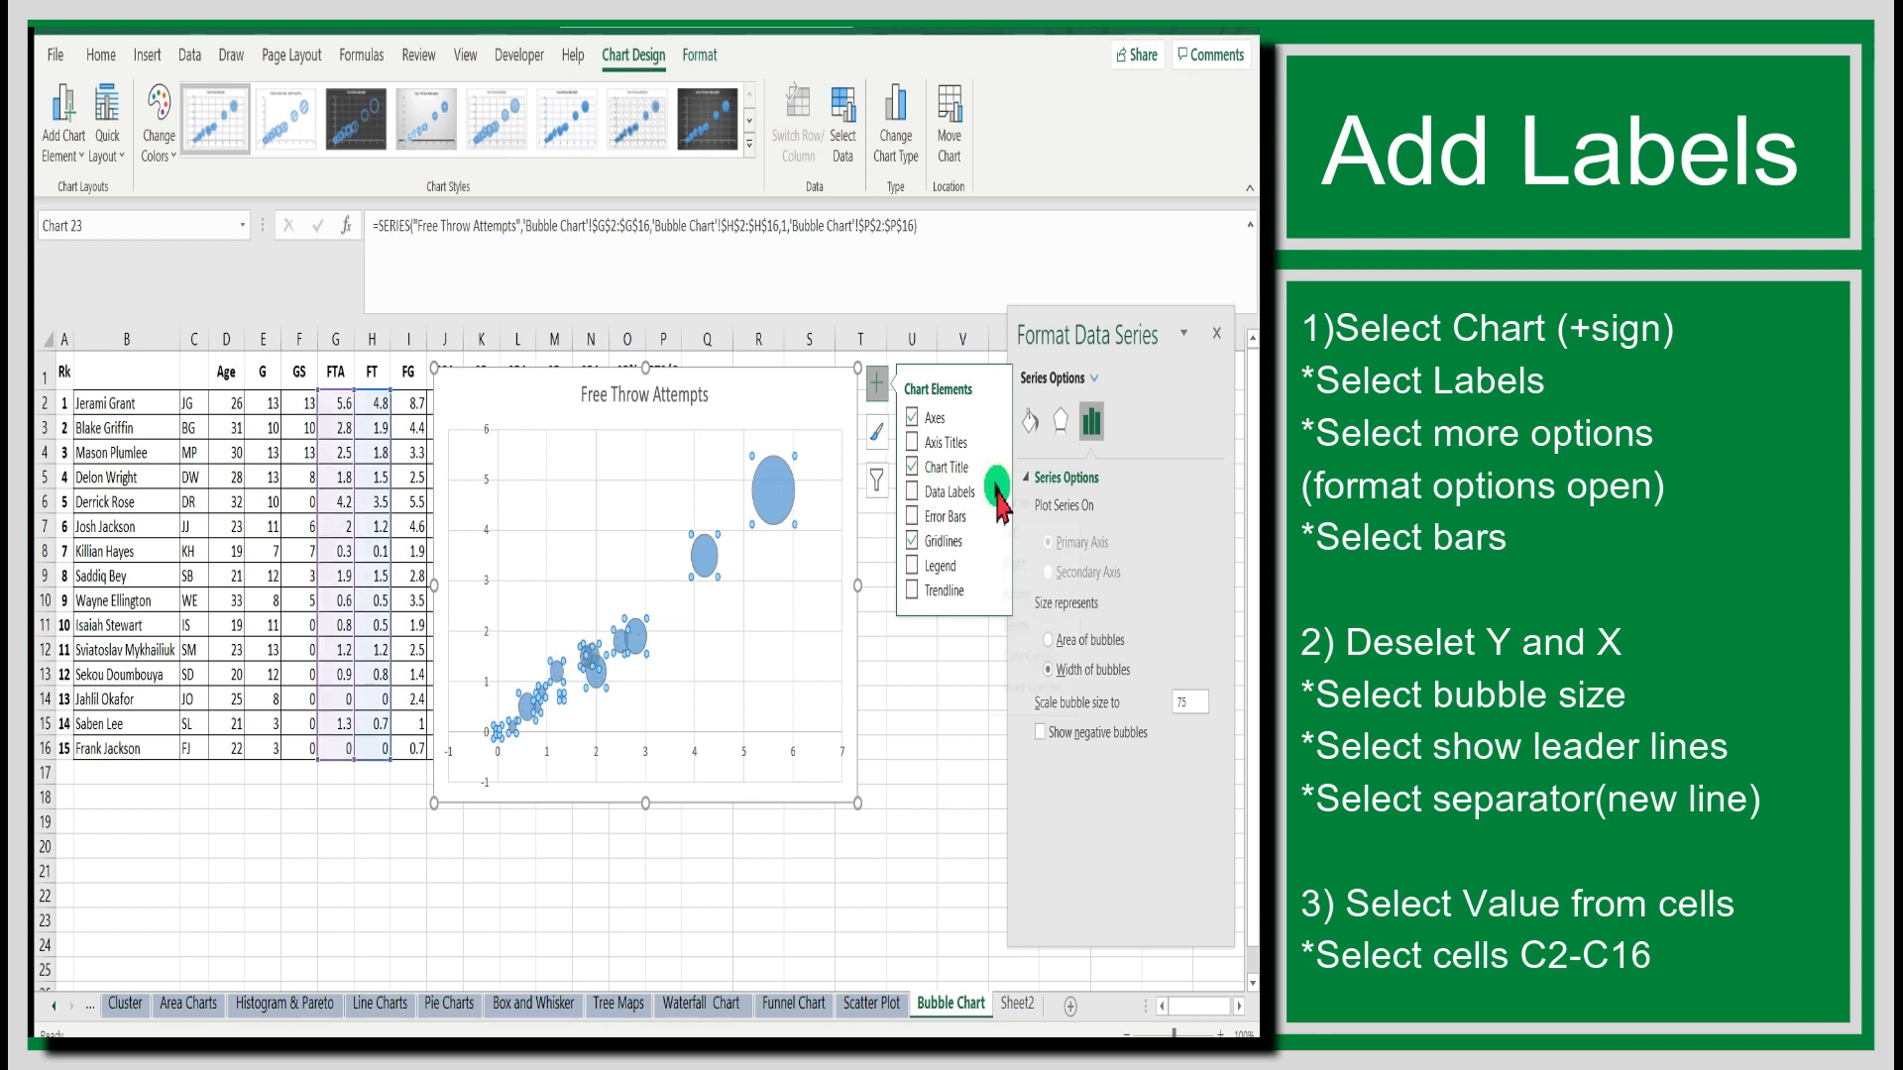
left_click(1047, 687)
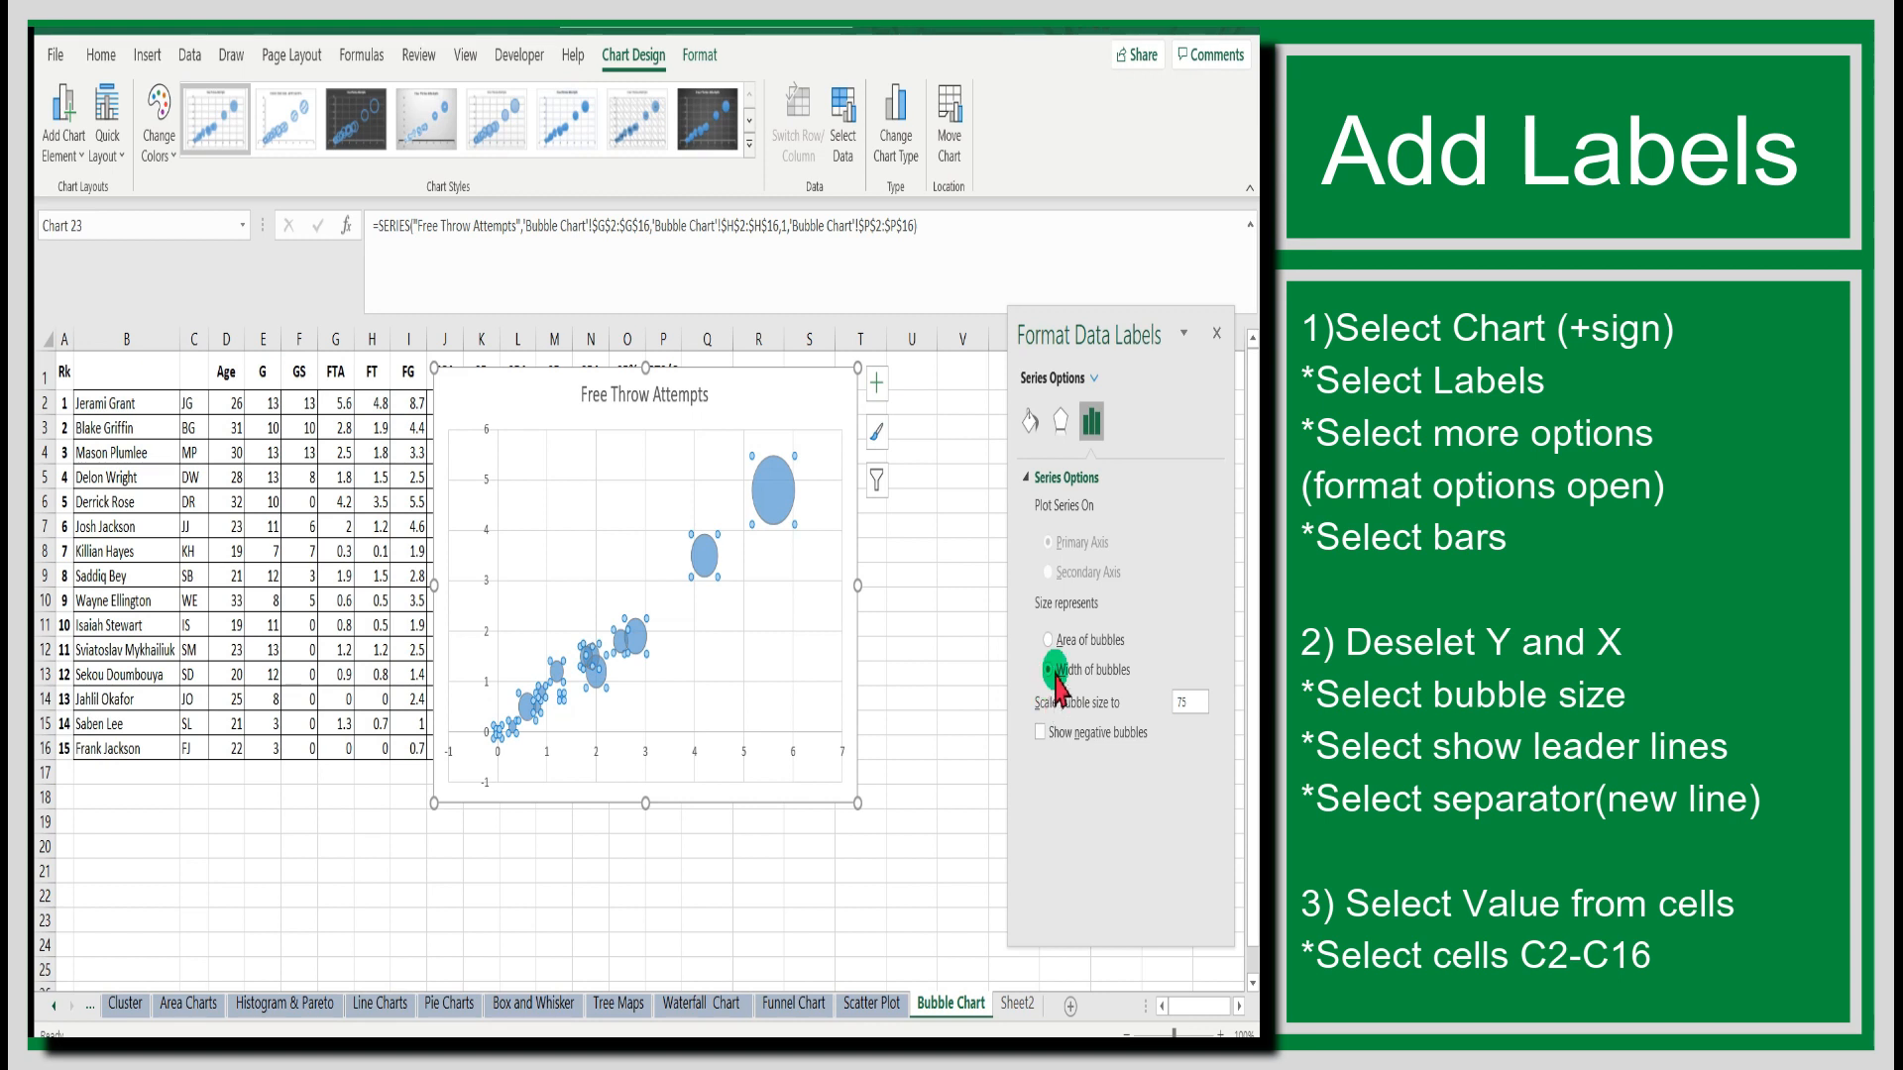
Set the position of the bubbles' data labels to Center.
left_click(1093, 424)
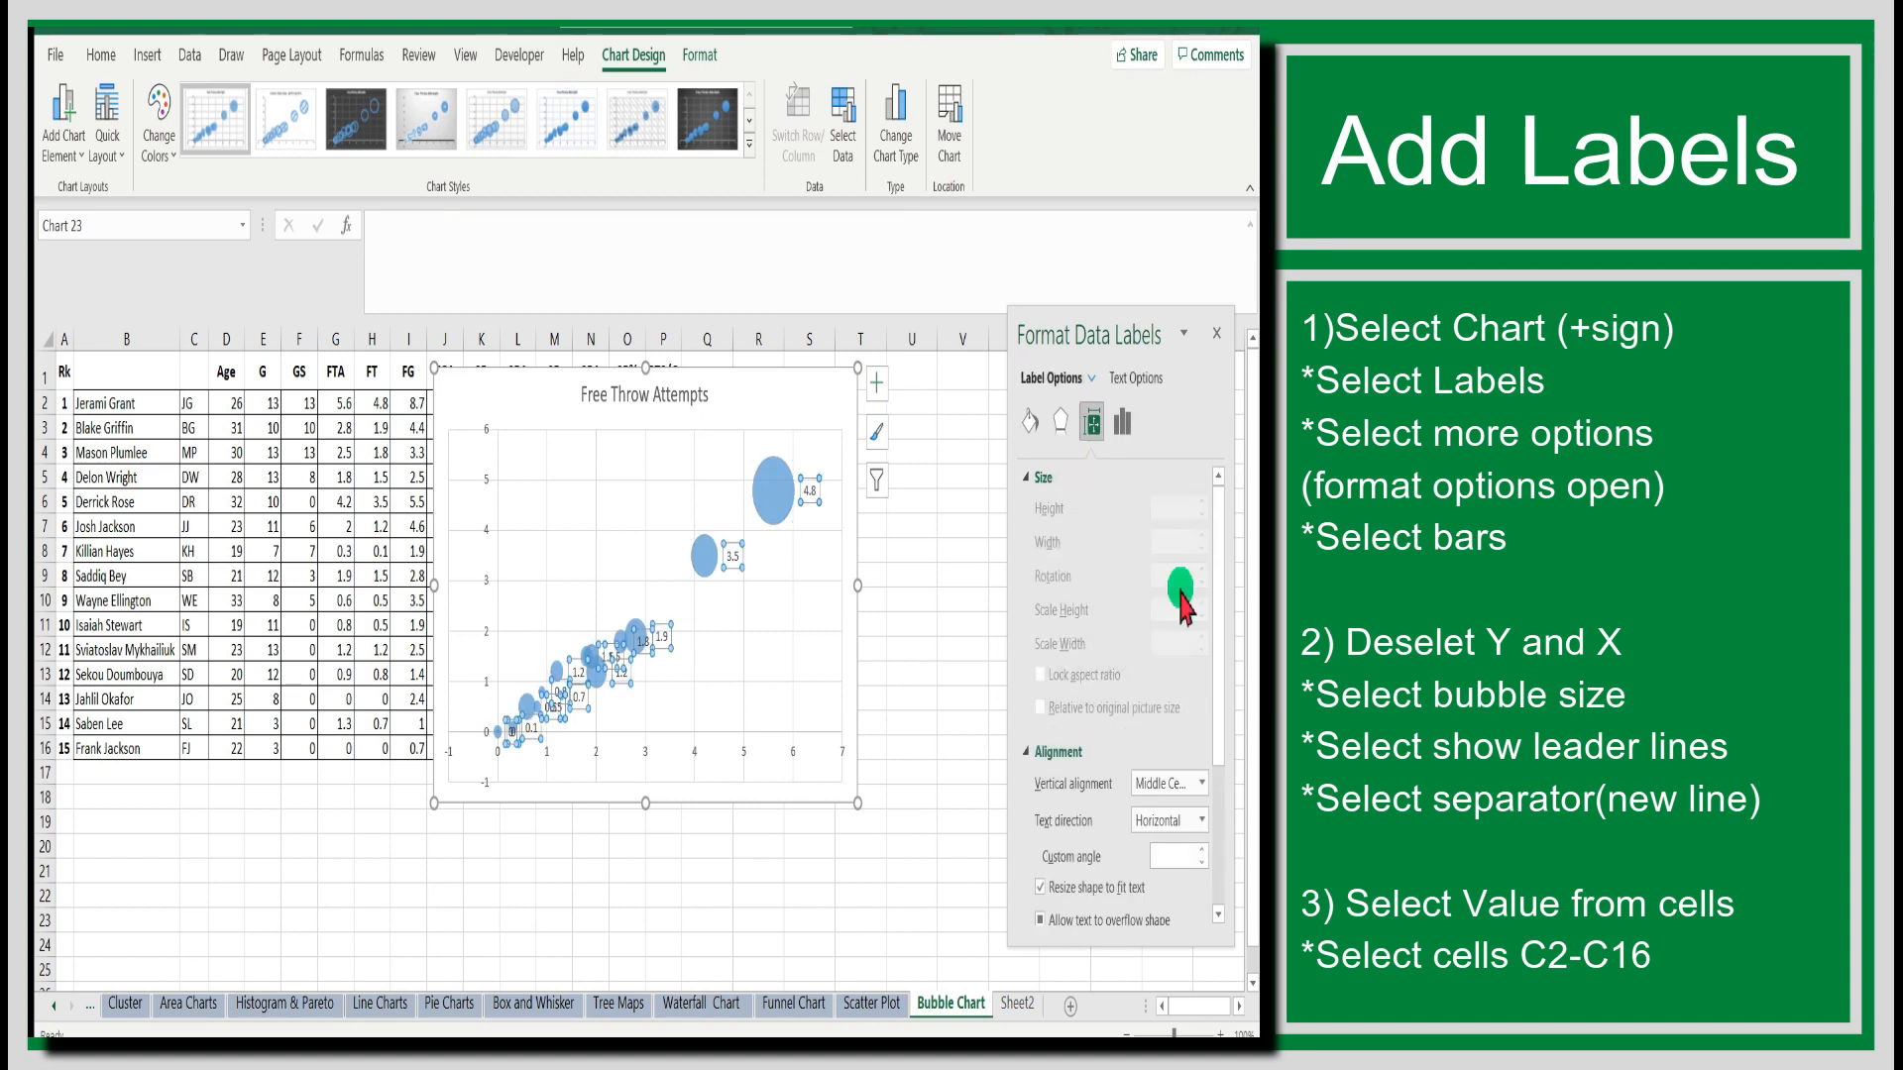
scroll(1180, 849, "down", 4)
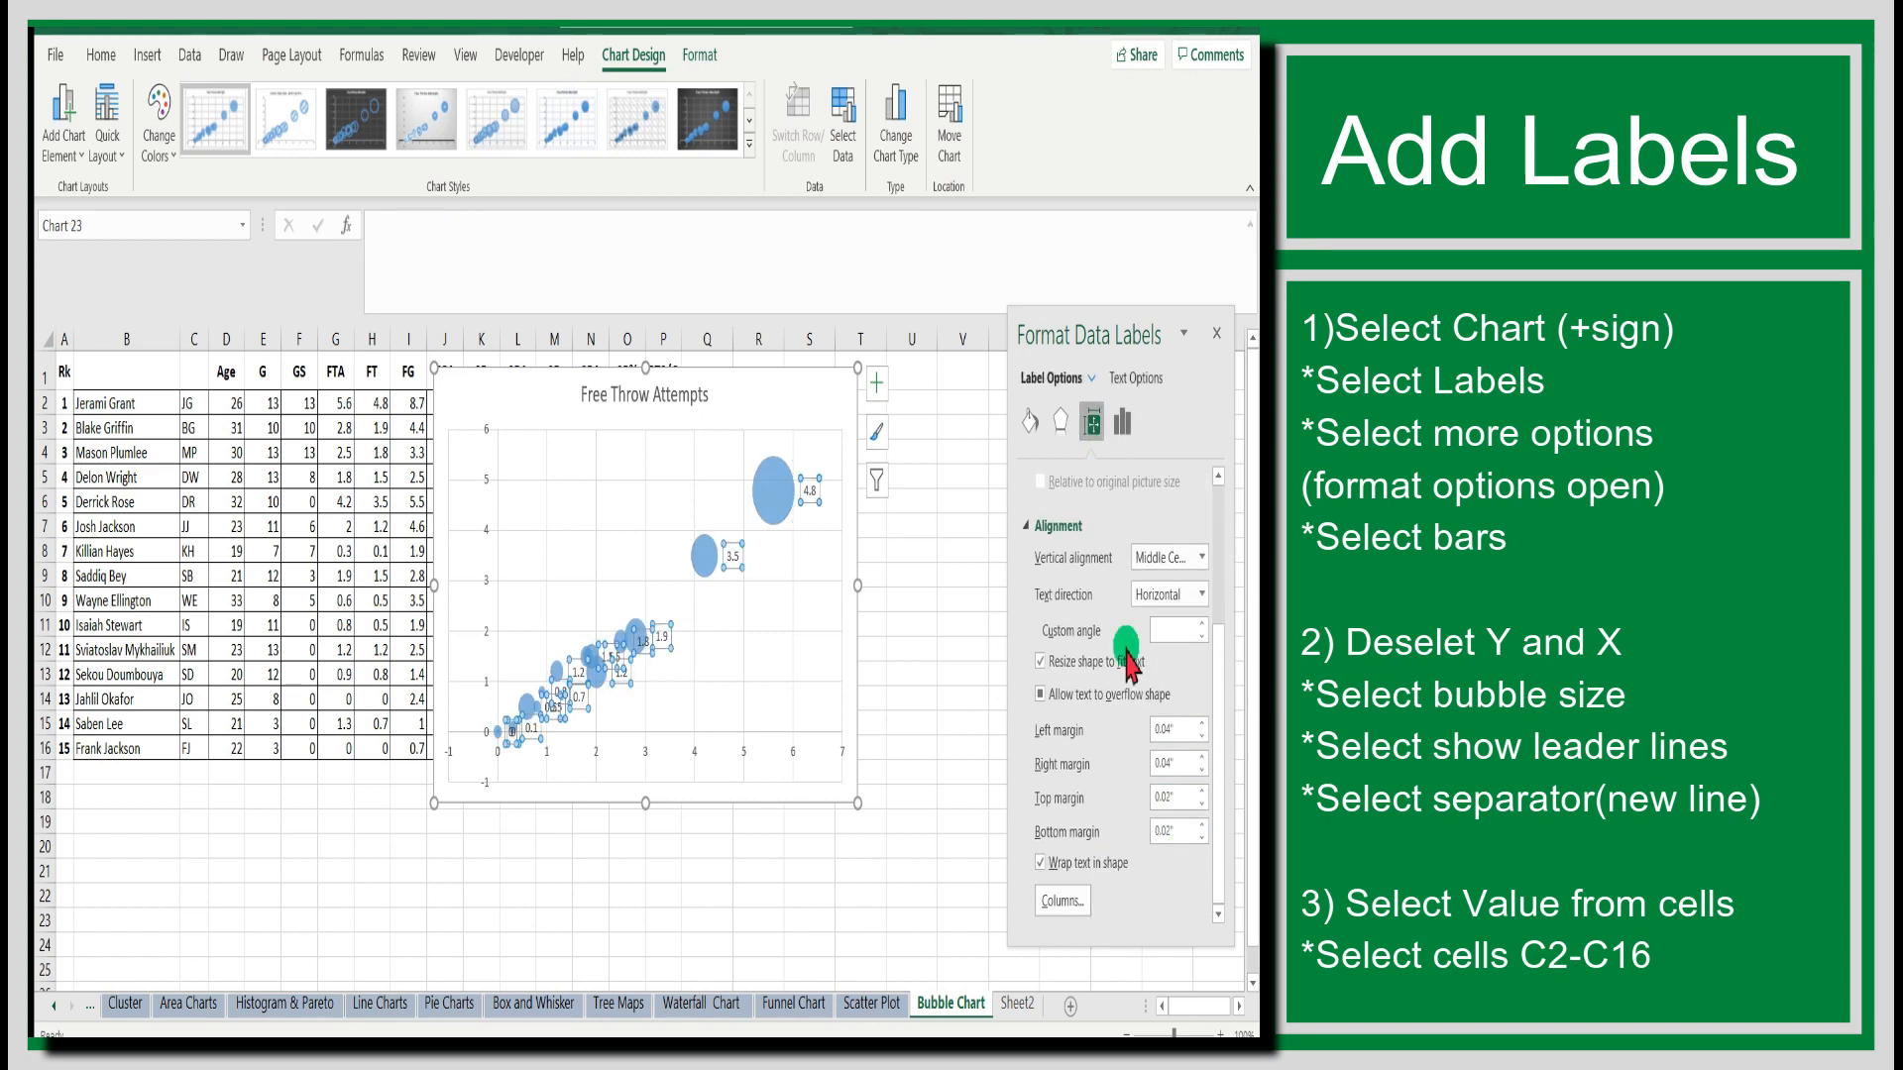
left_click(1122, 422)
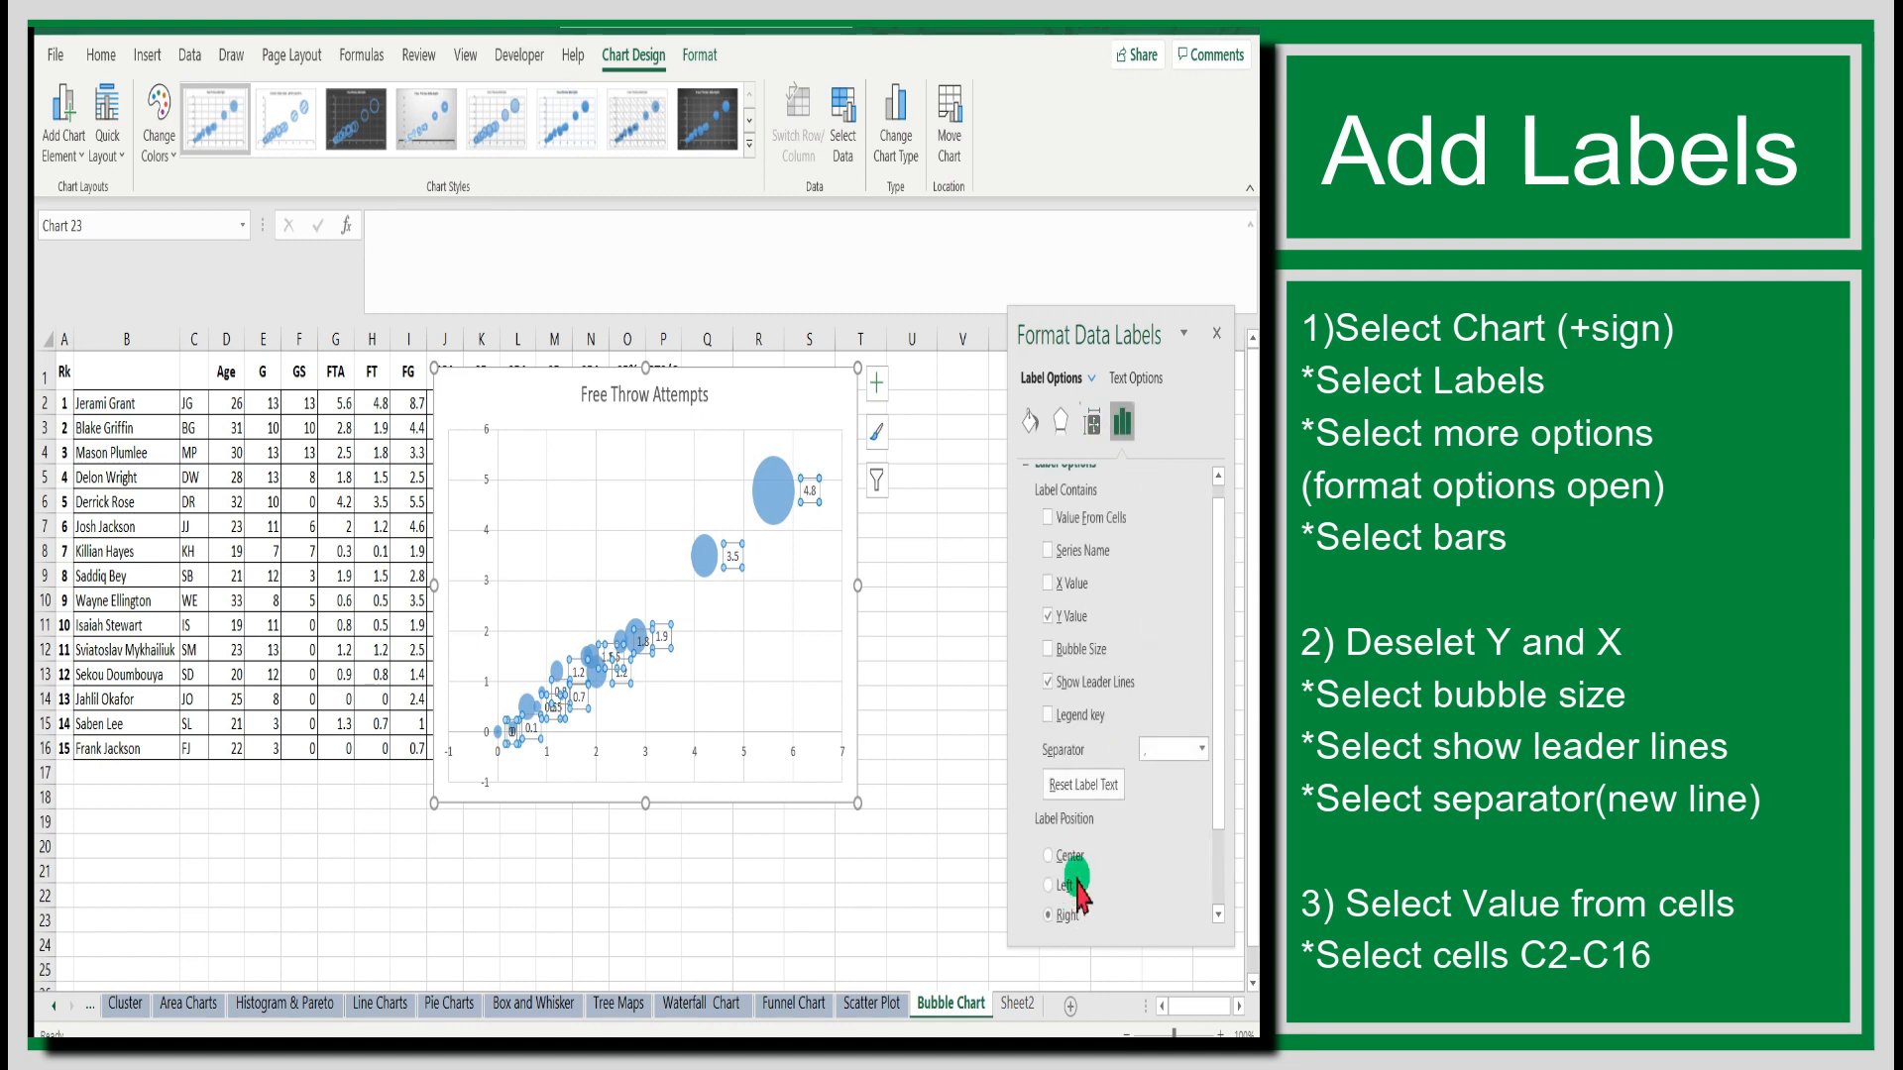
scroll(1065, 852, "down", 2)
left_click(1052, 793)
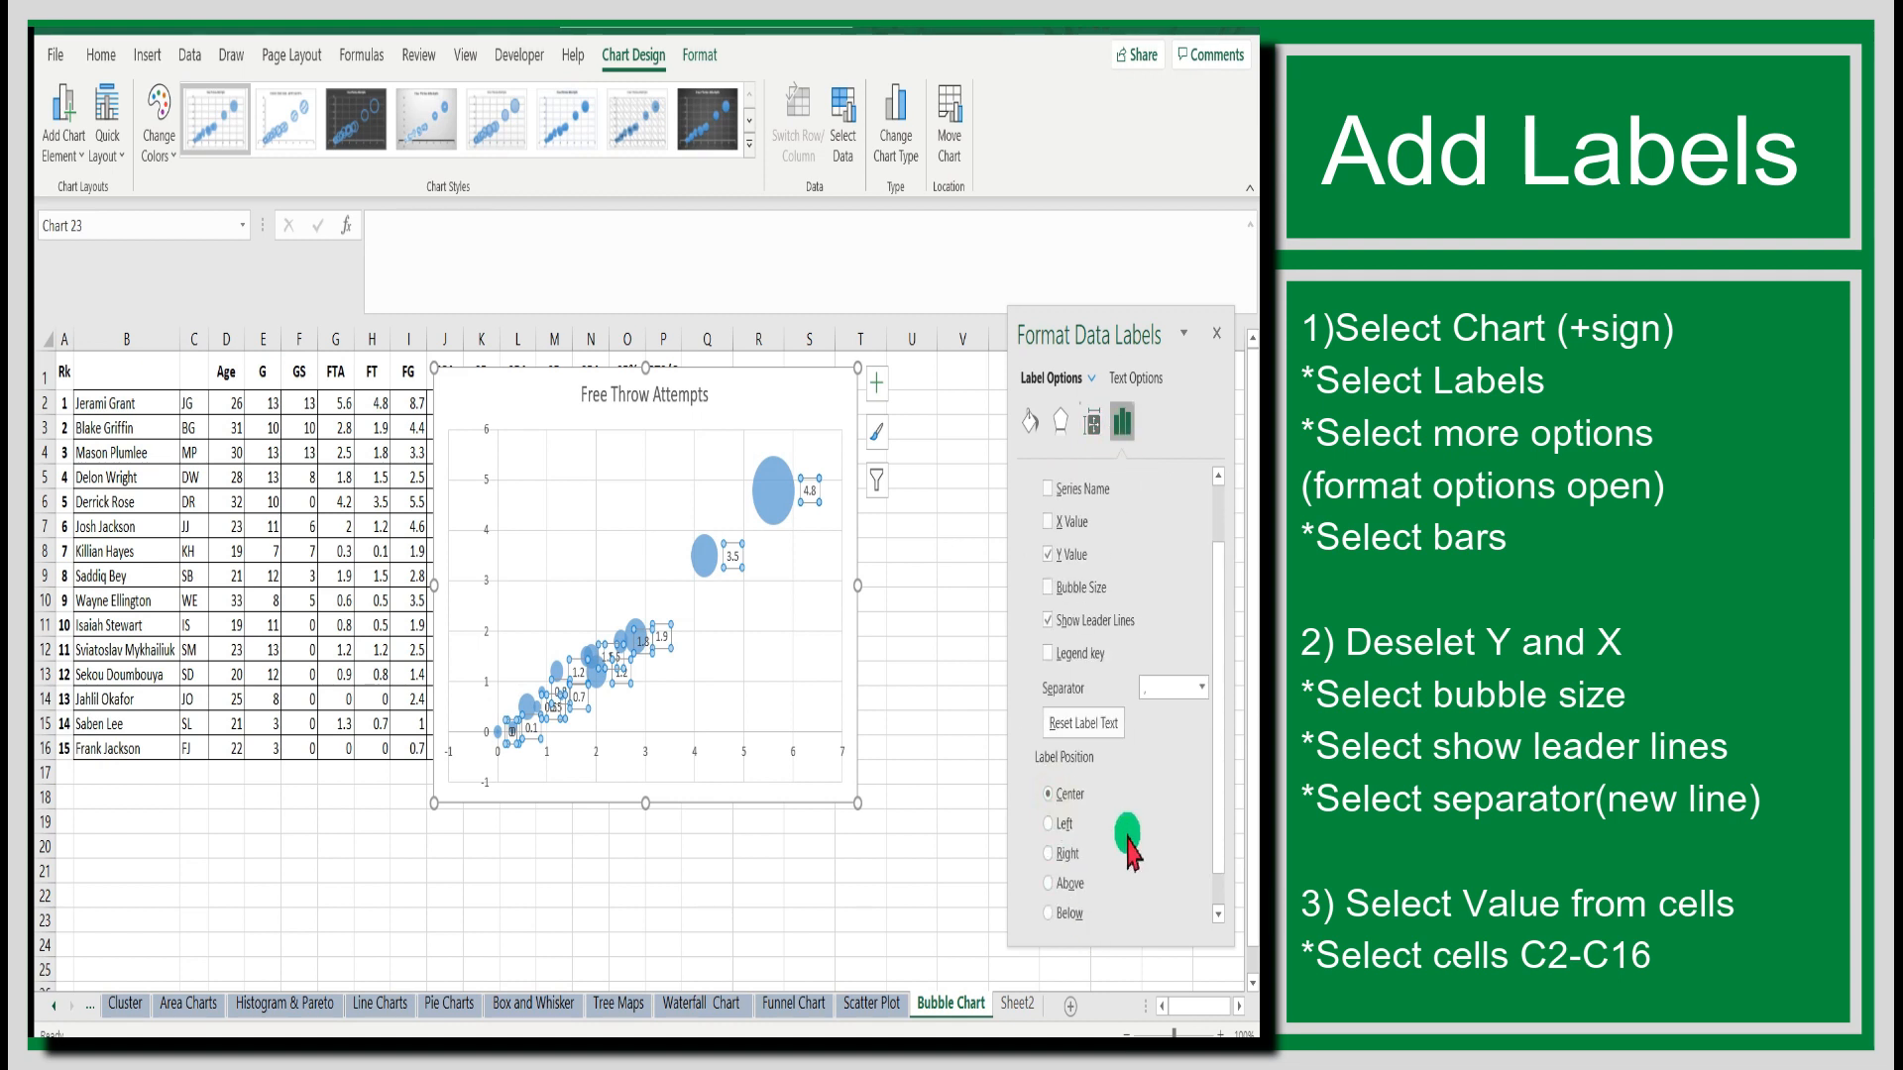
Make the data labels contain Bubble Size instead of Y Value, separated by a new line.
scroll(1129, 851, "up", 3)
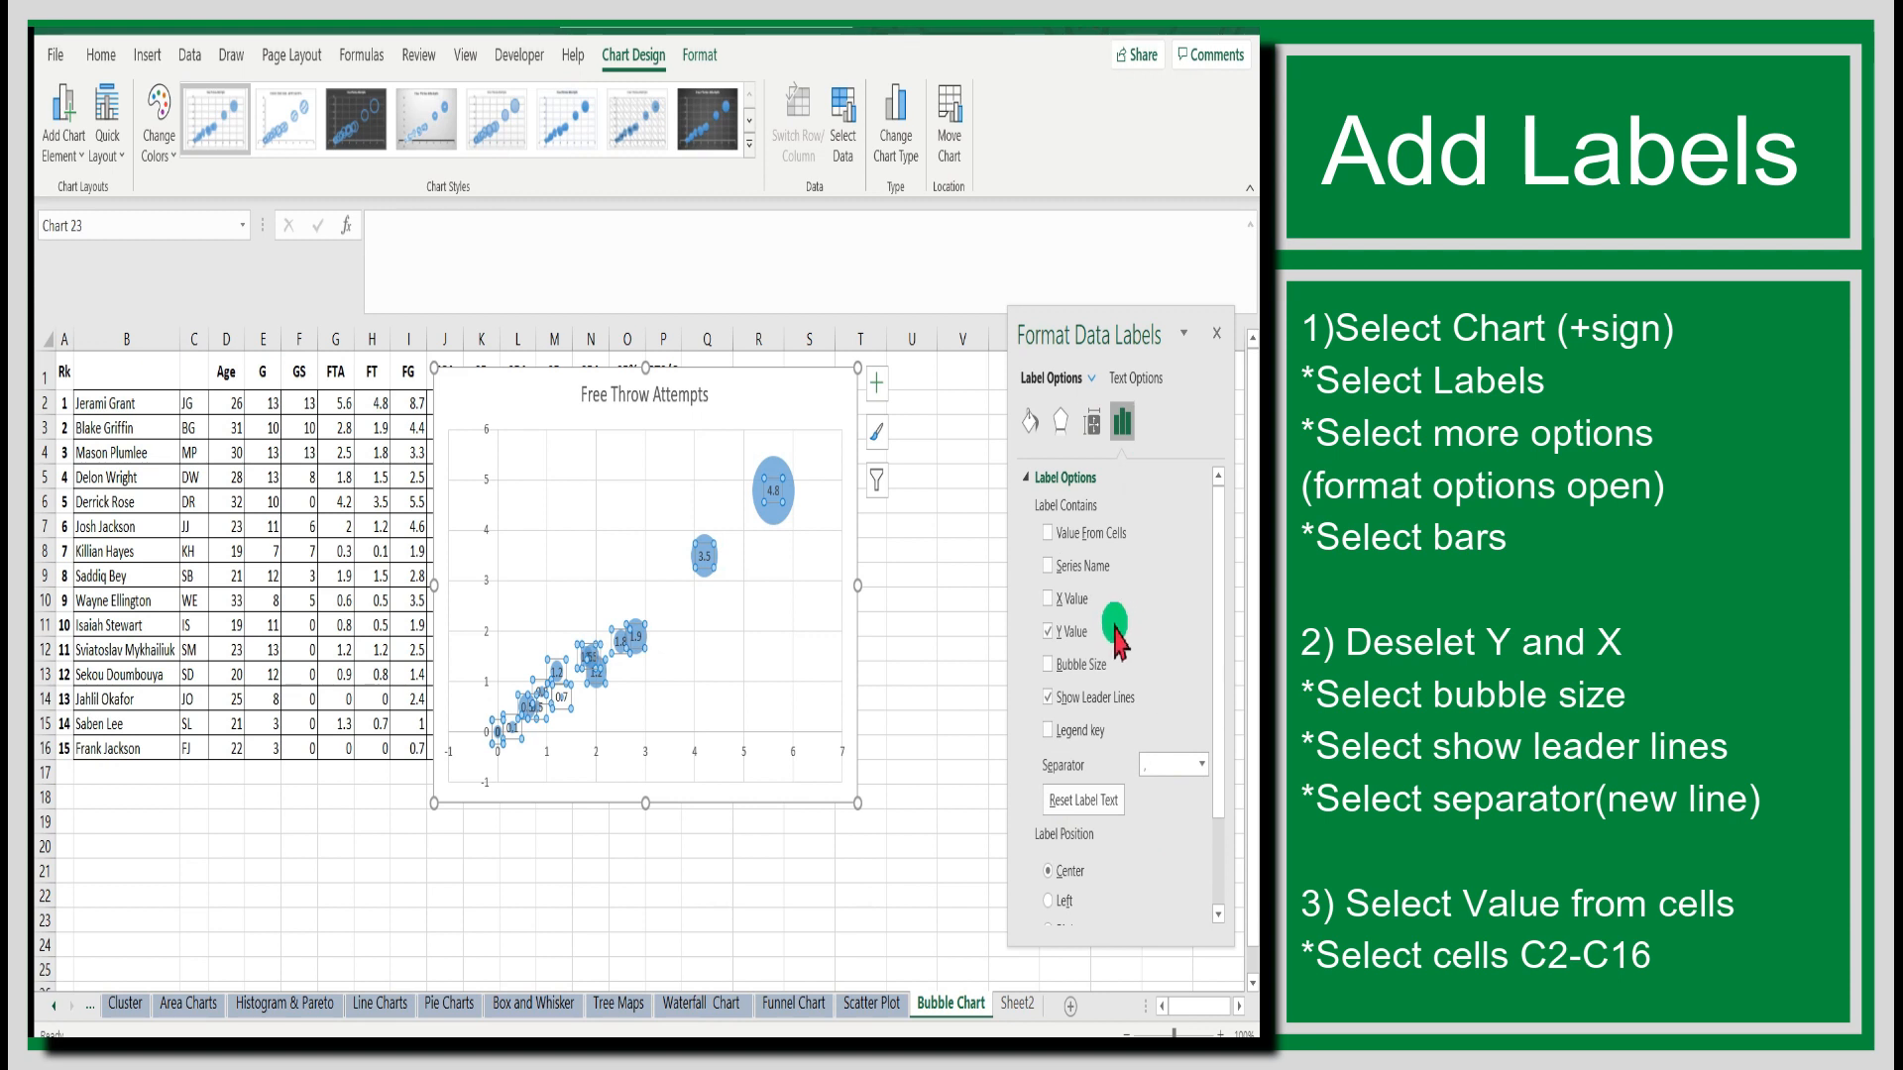
left_click(1070, 635)
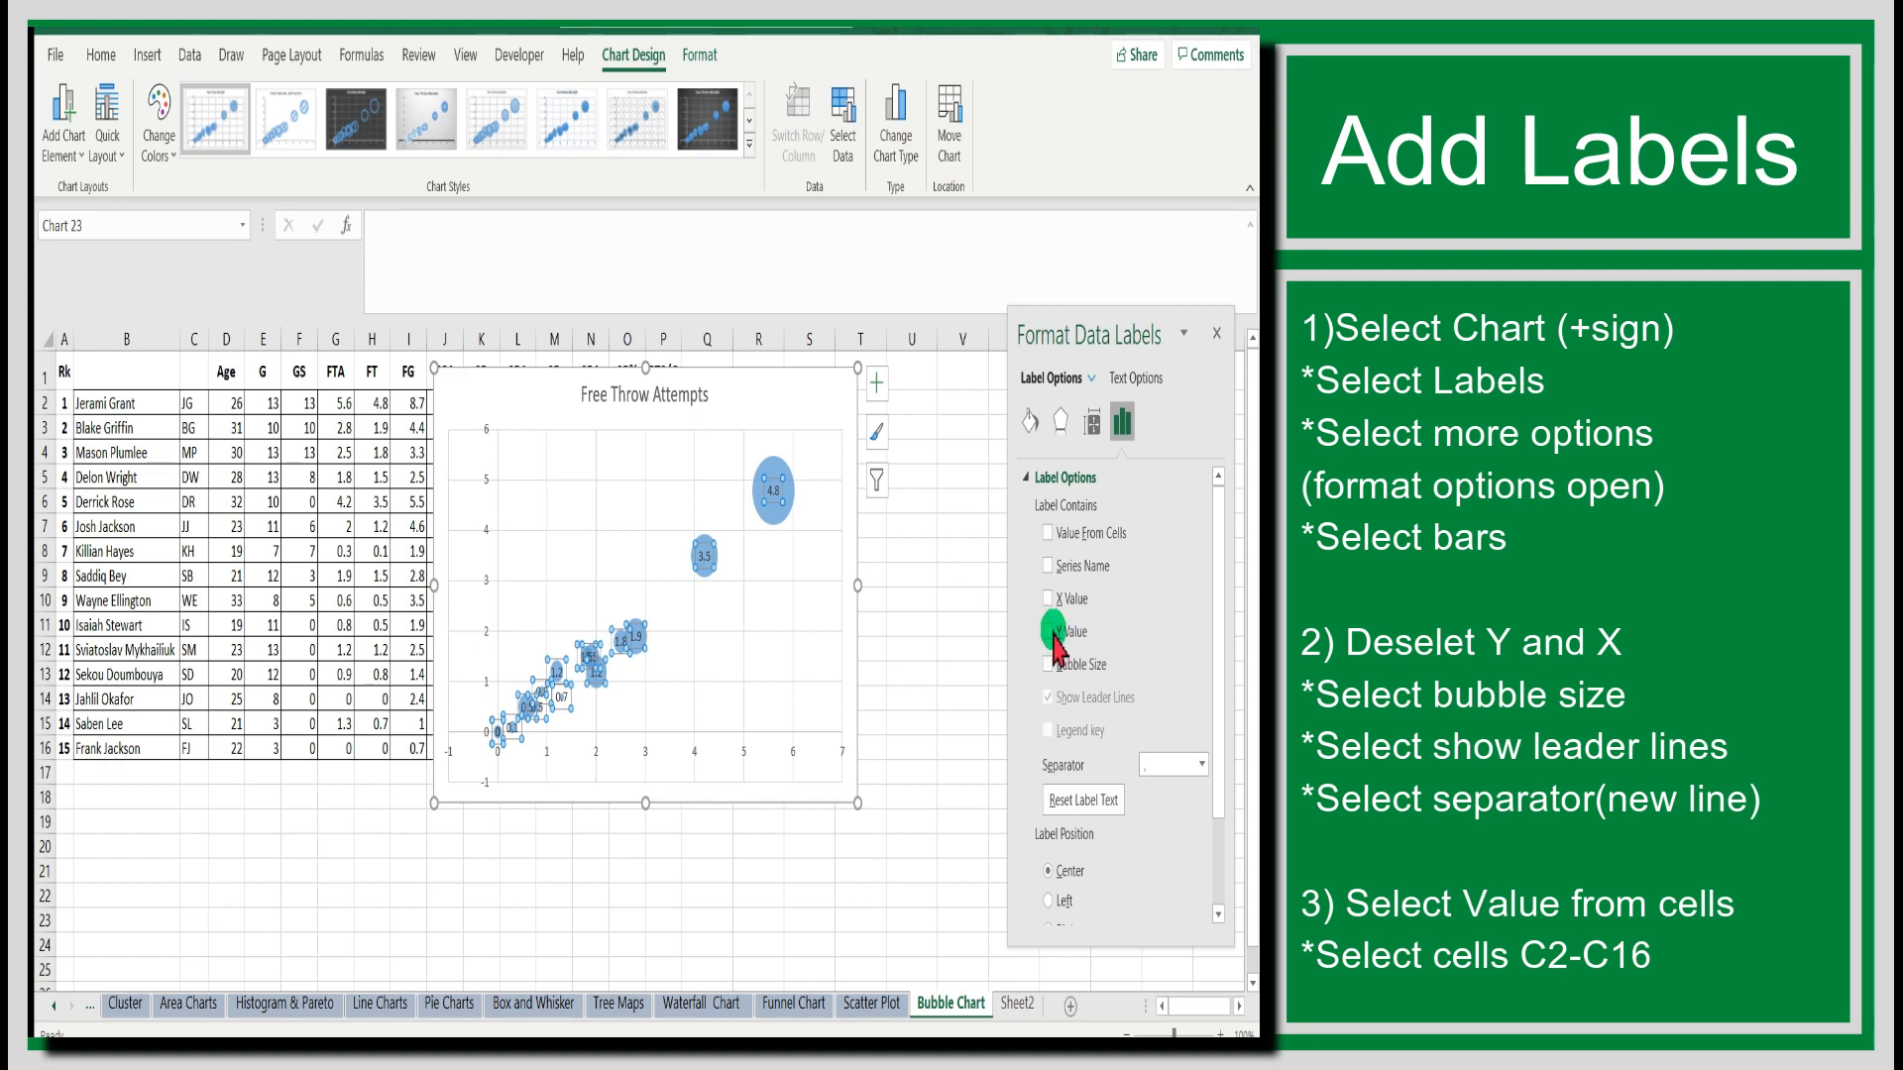
left_click(1046, 666)
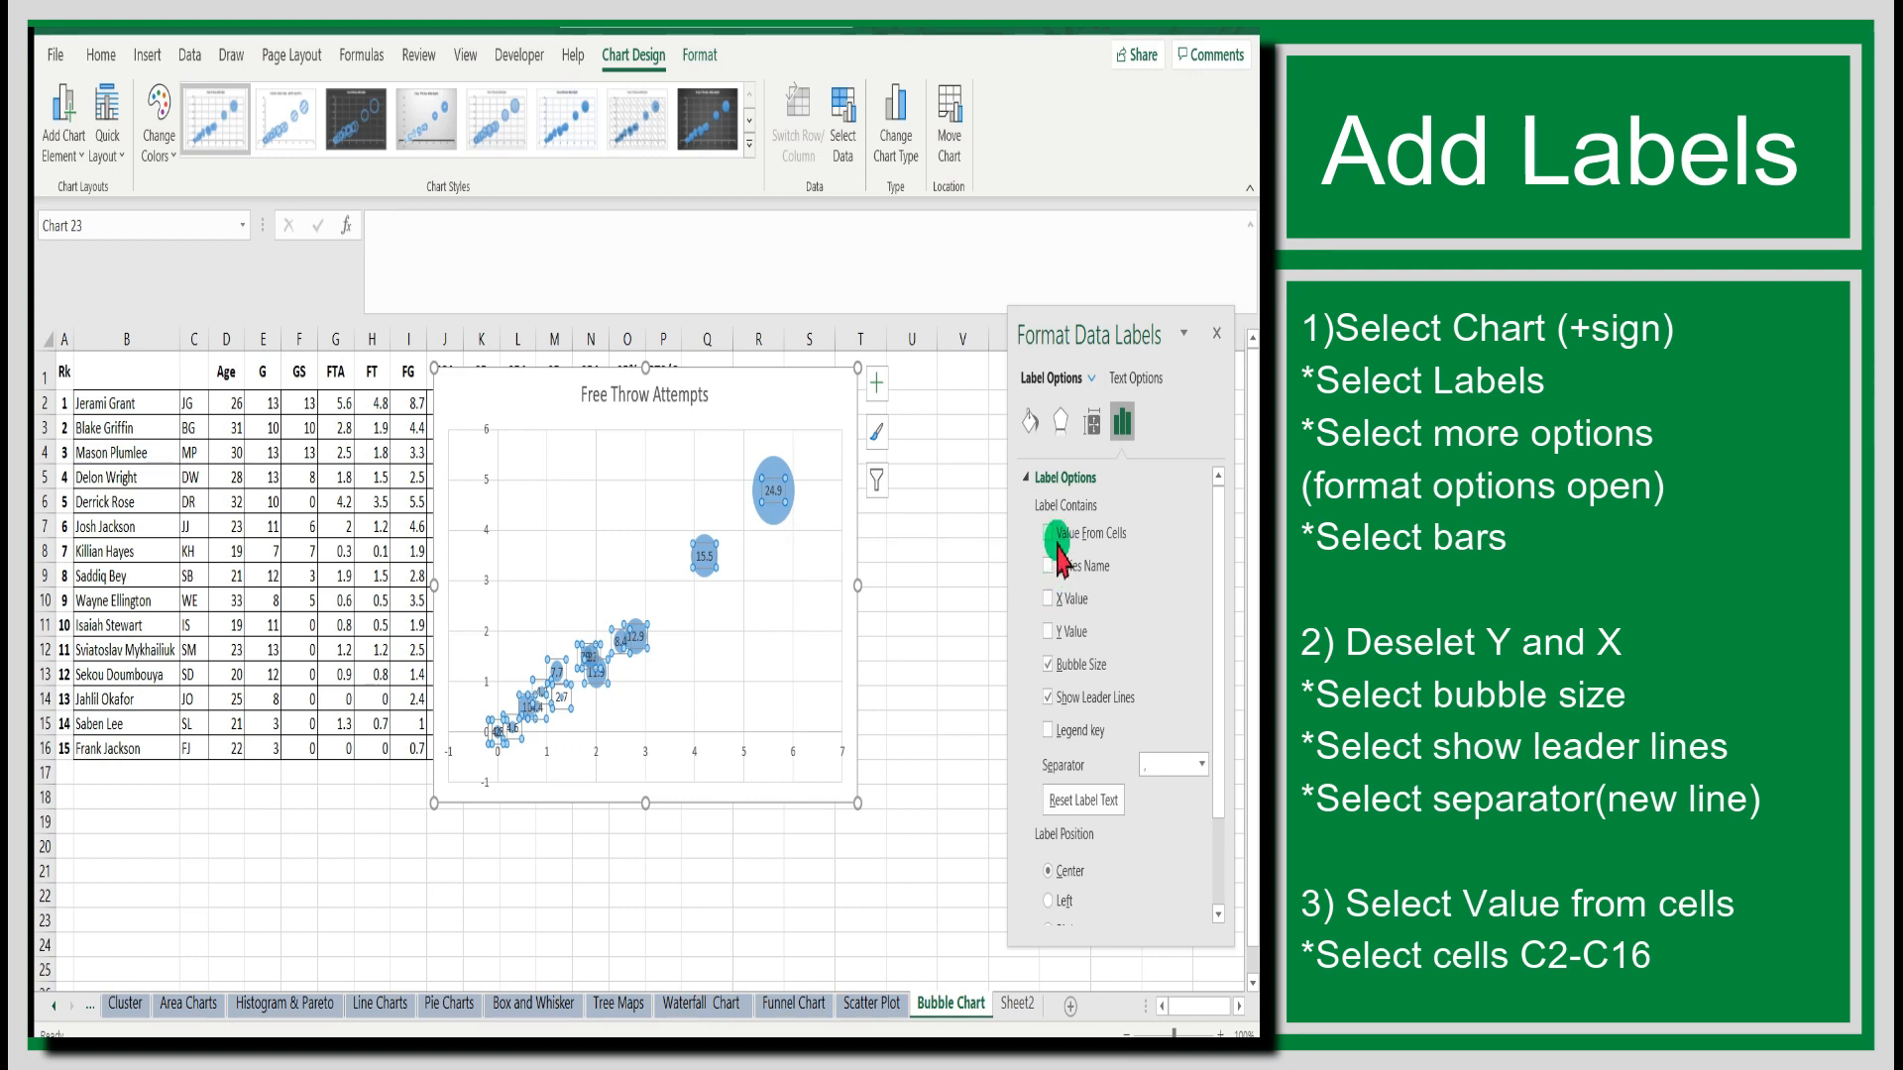
left_click(1202, 765)
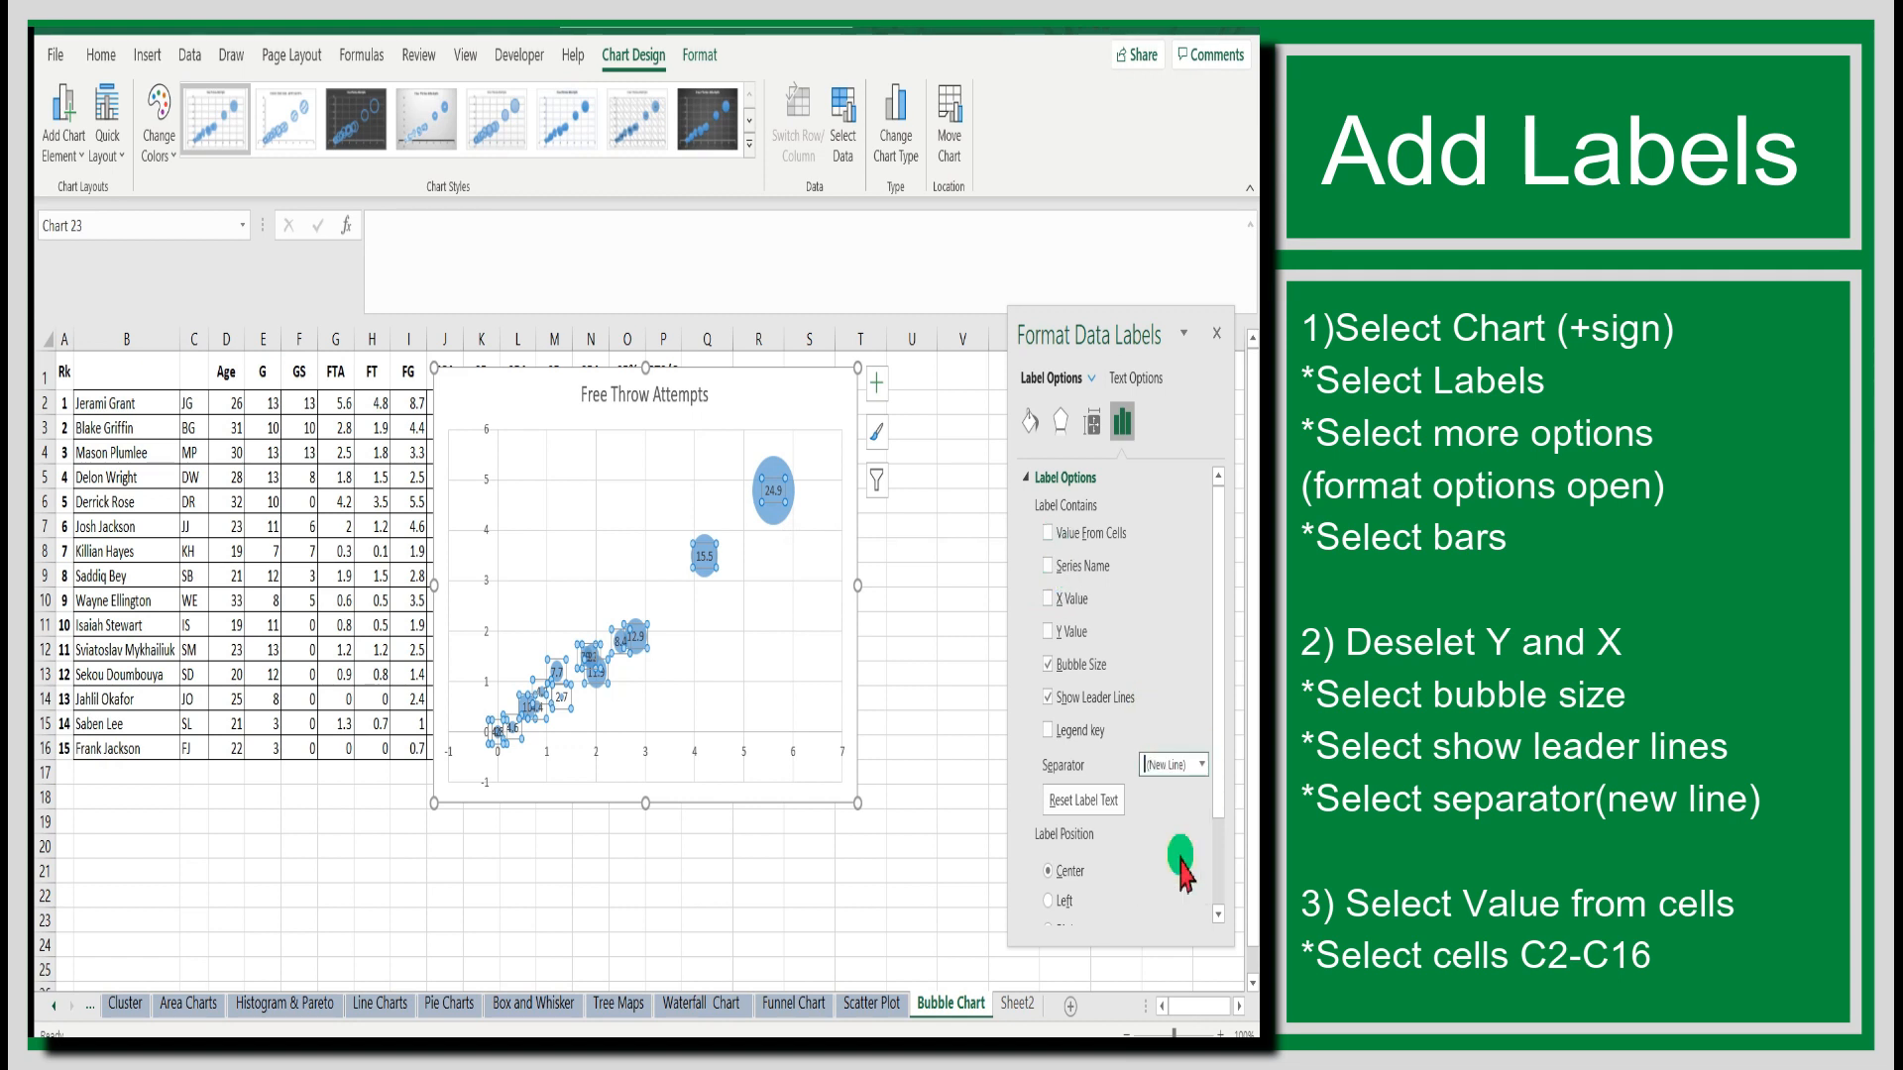
Add the initials in cells C2:C16 to the data labels as values from cells.
left_click(1048, 535)
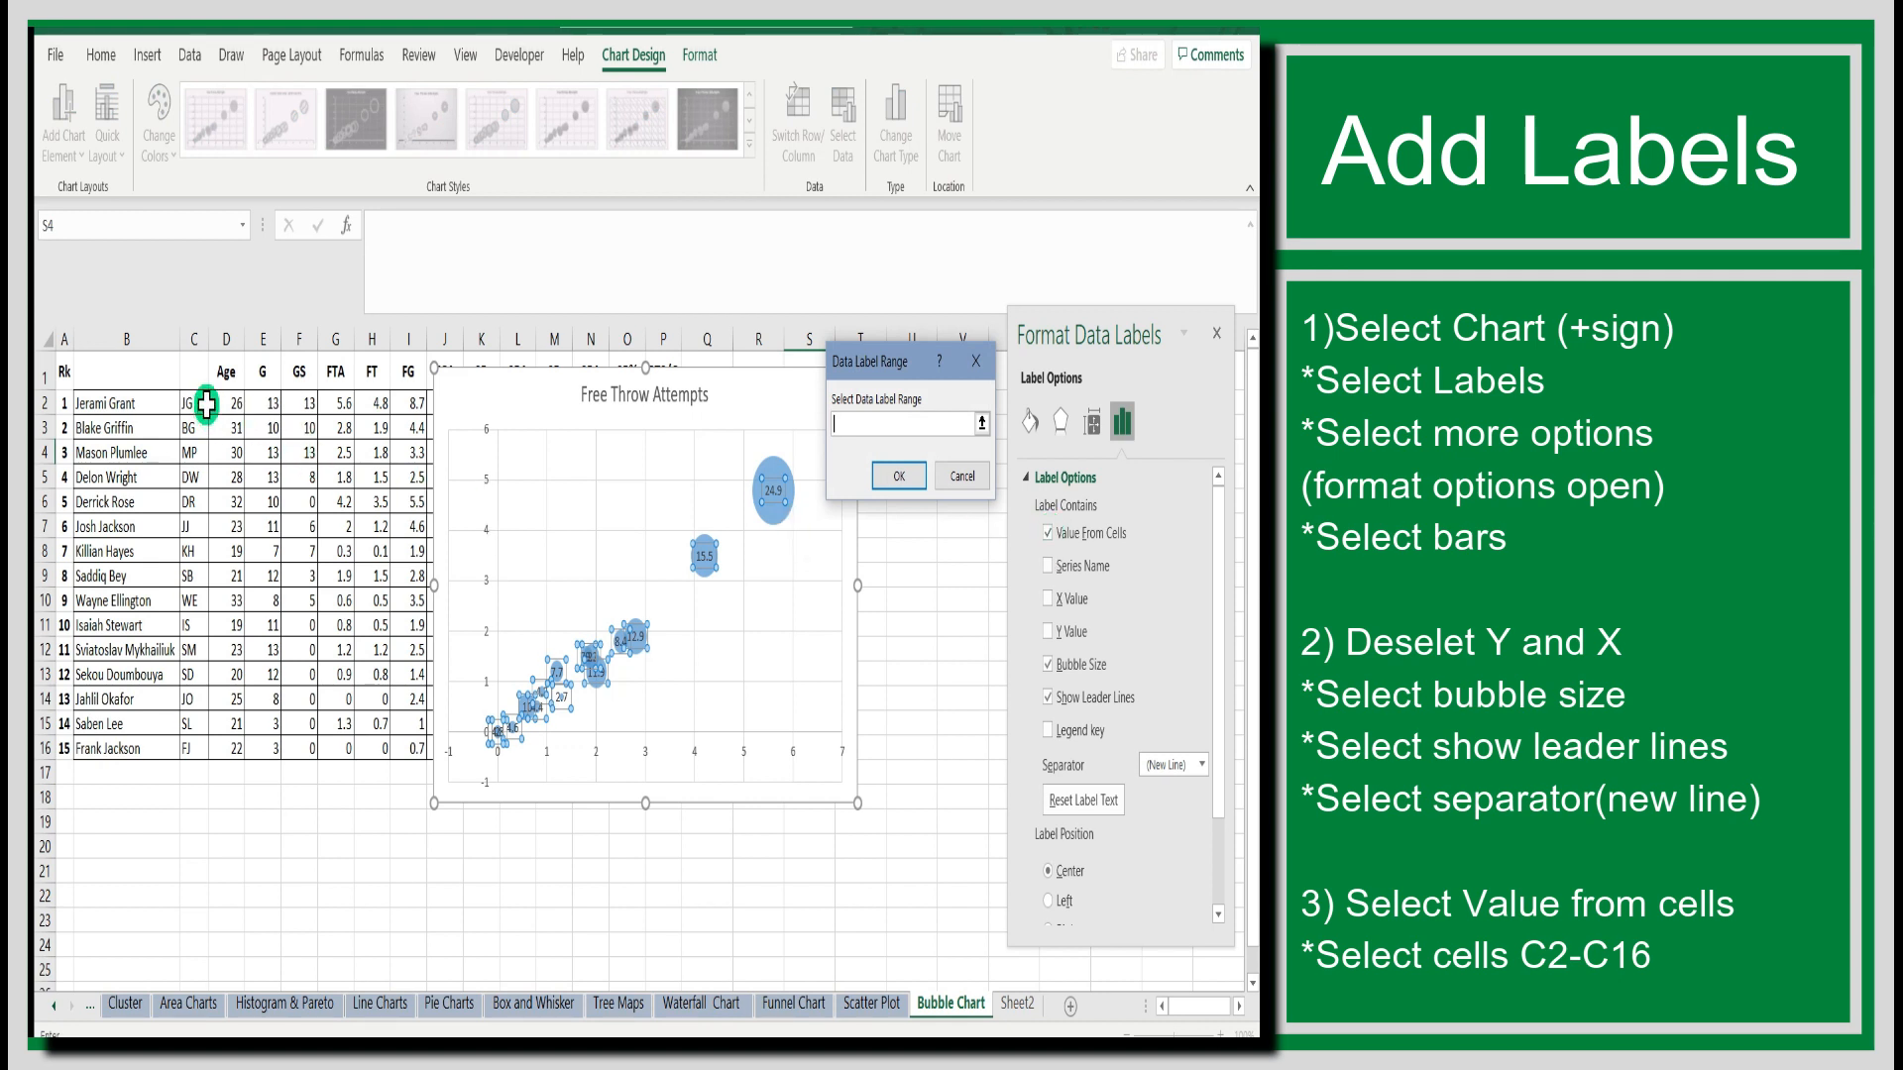
left_click_drag(199, 399, 186, 748)
left_click(909, 477)
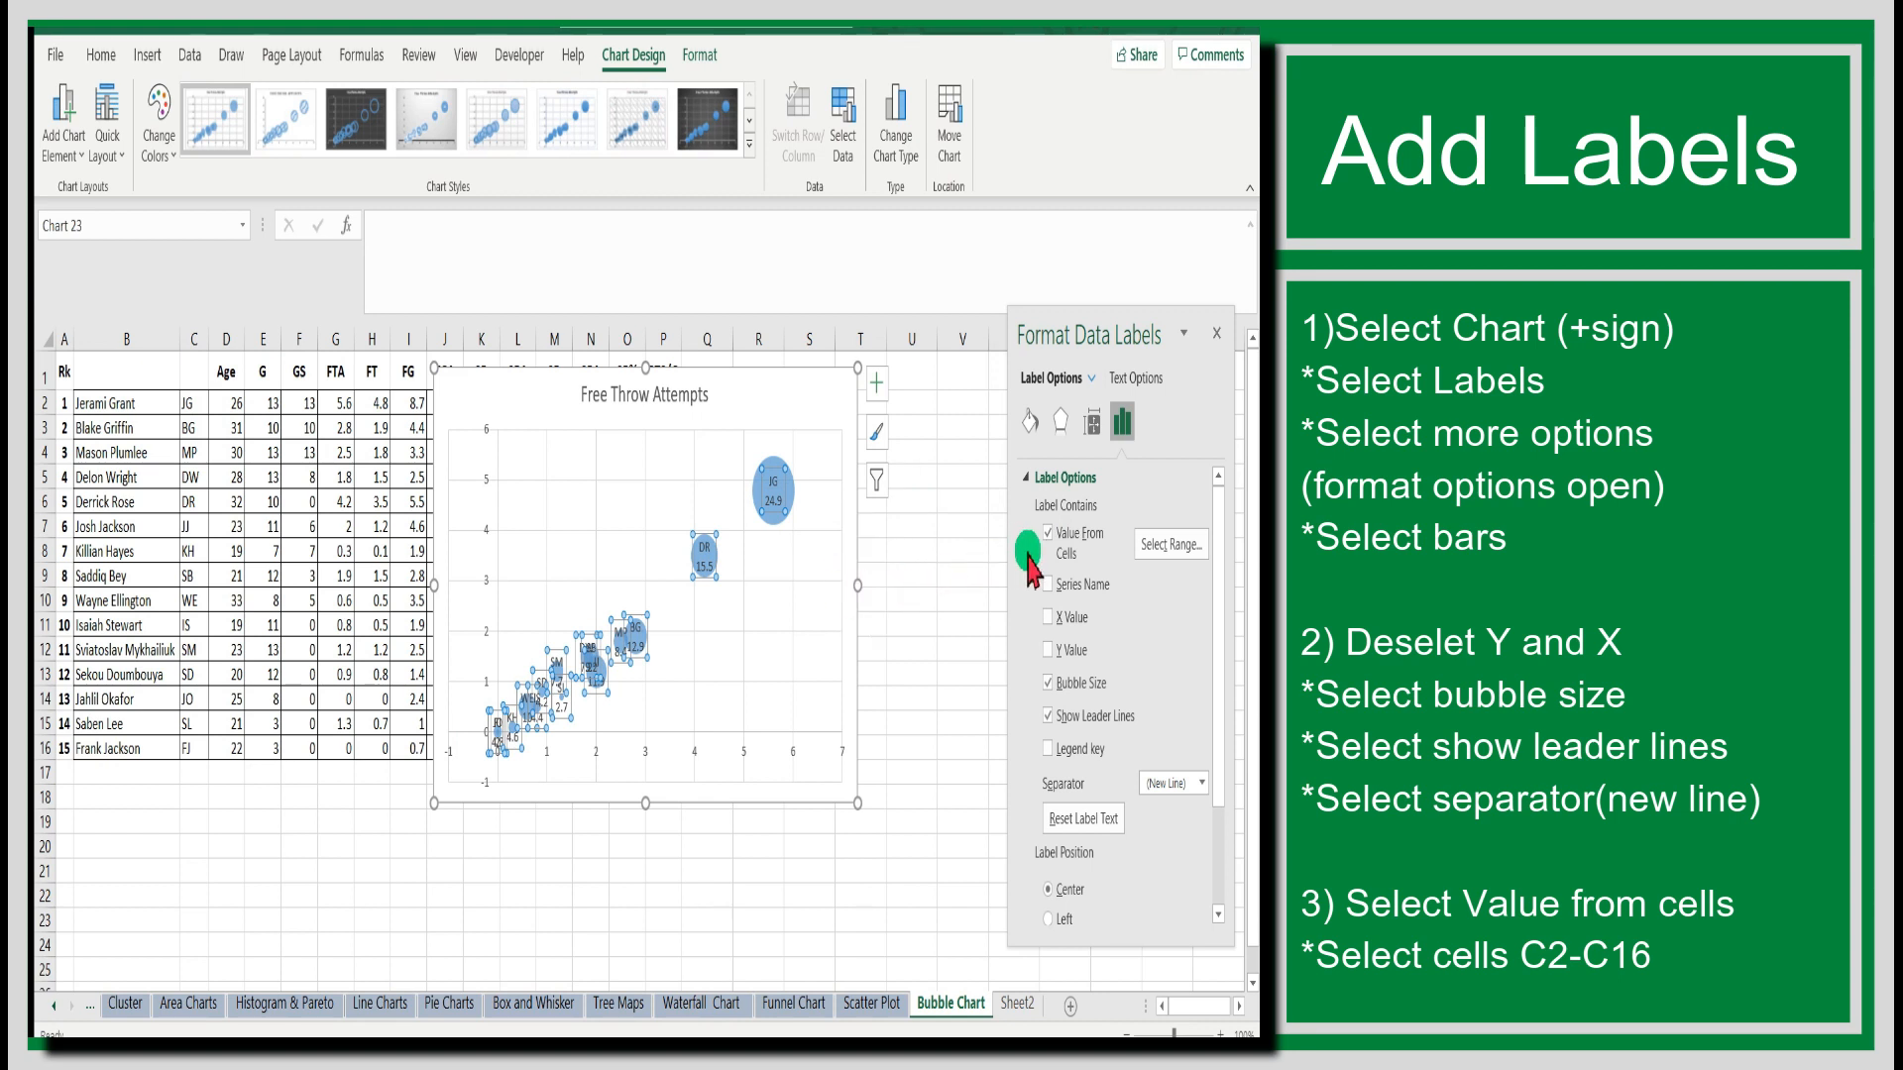
left_click(907, 575)
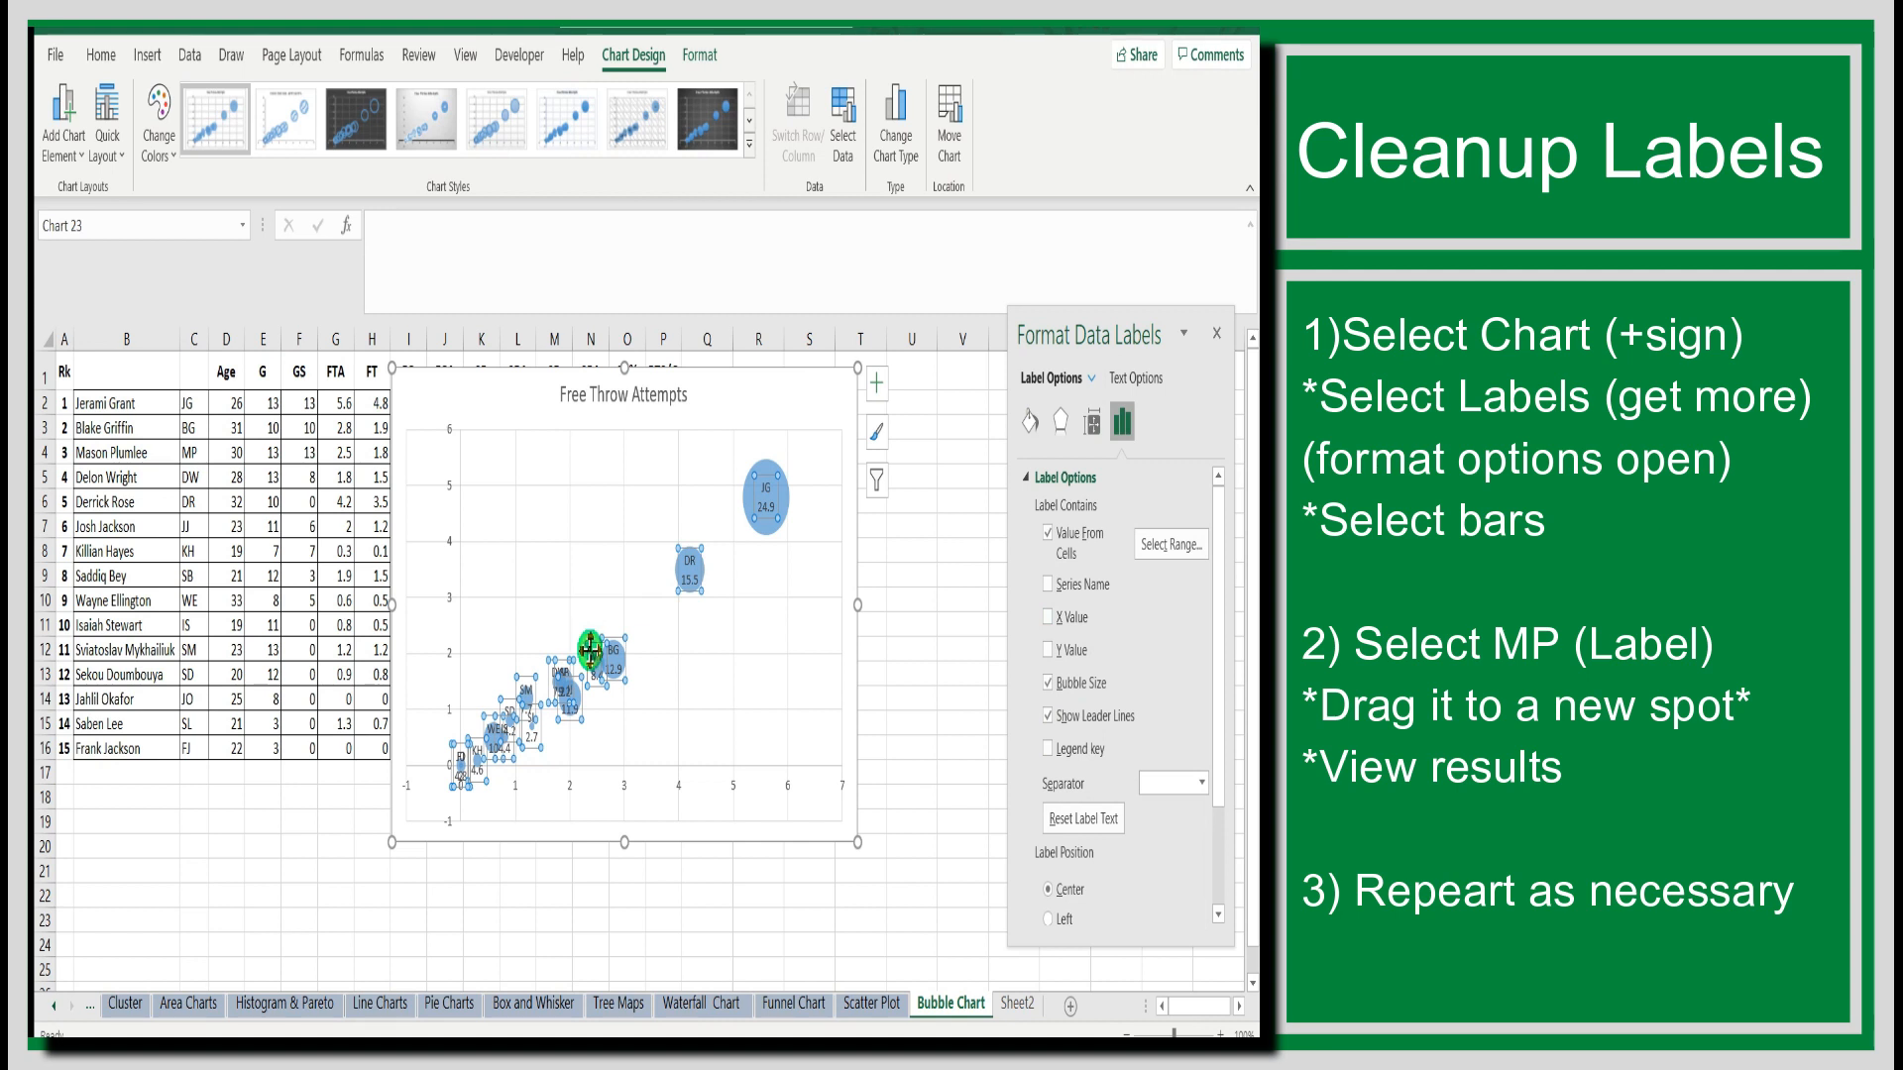
Move the MP data label away from the crowded bubbles to an empty spot above and left of its bubble.
left_click(589, 649)
left_click_drag(584, 645, 563, 601)
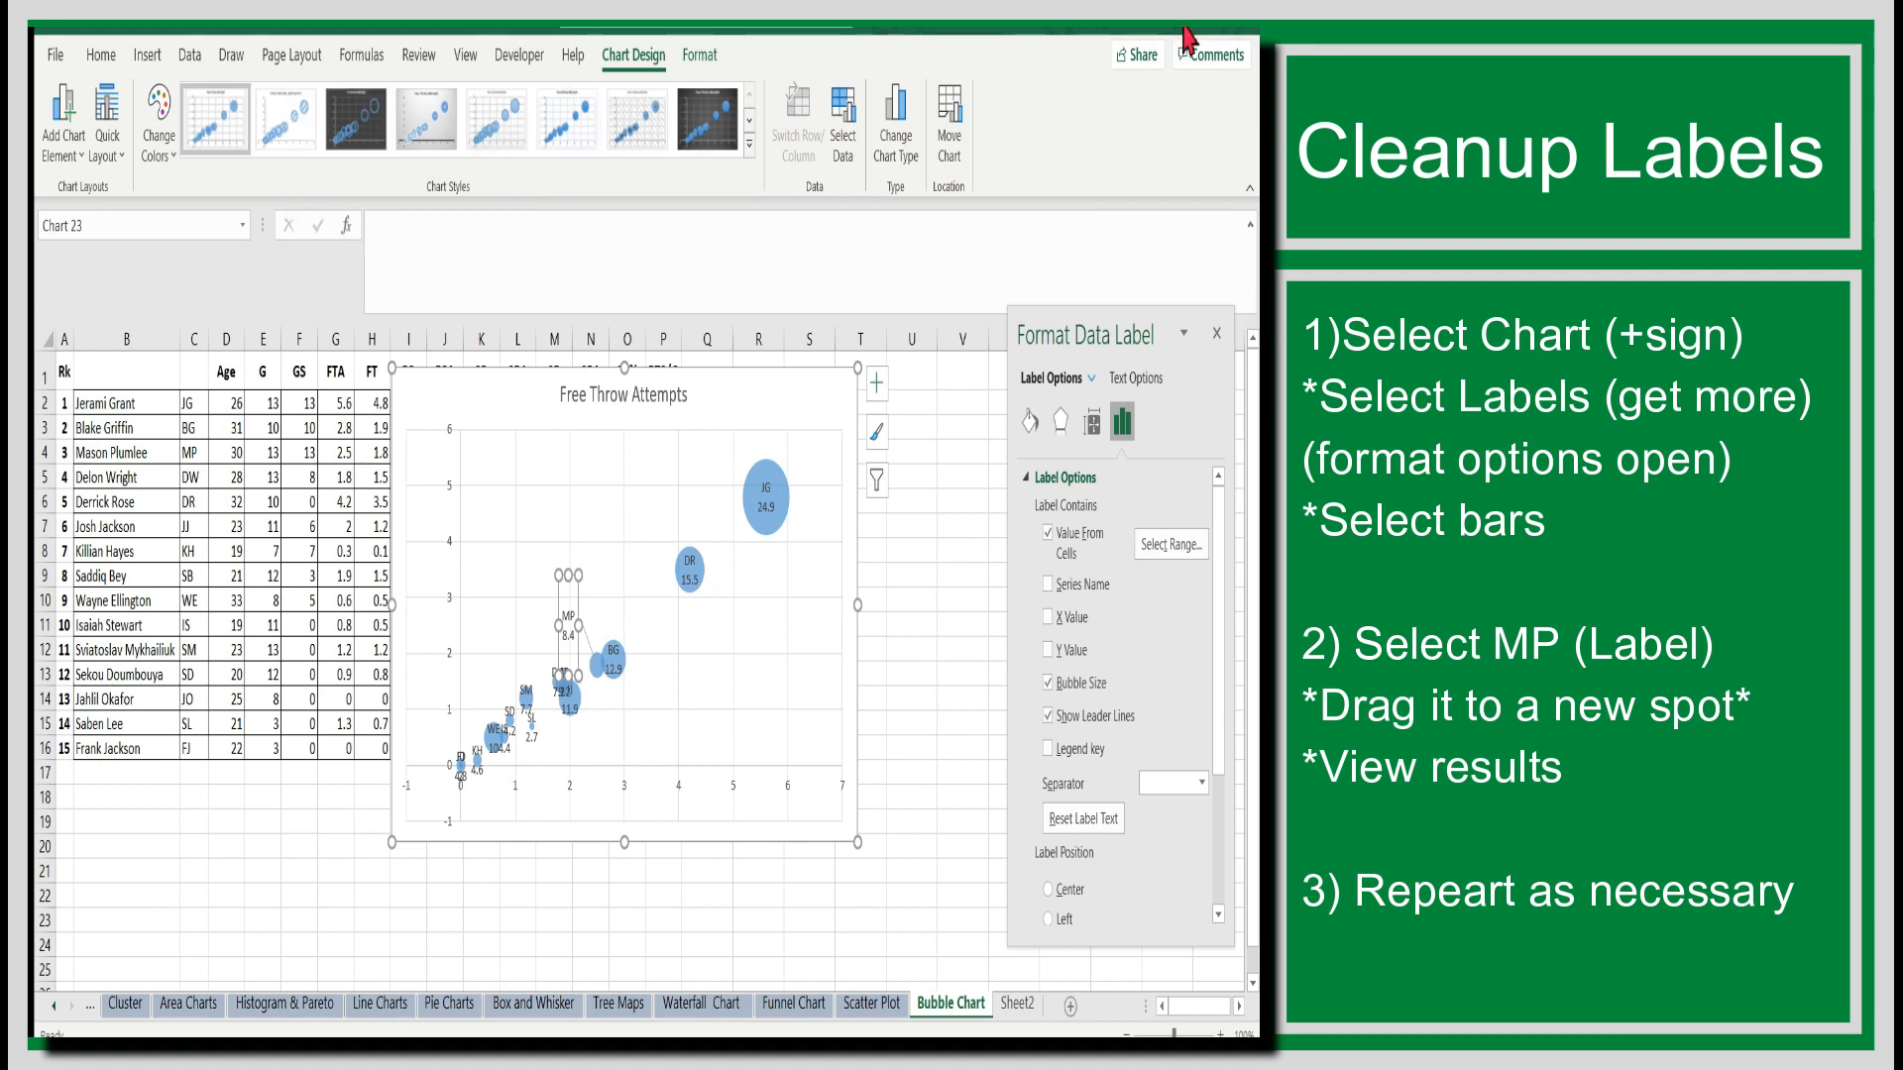
left_click(788, 682)
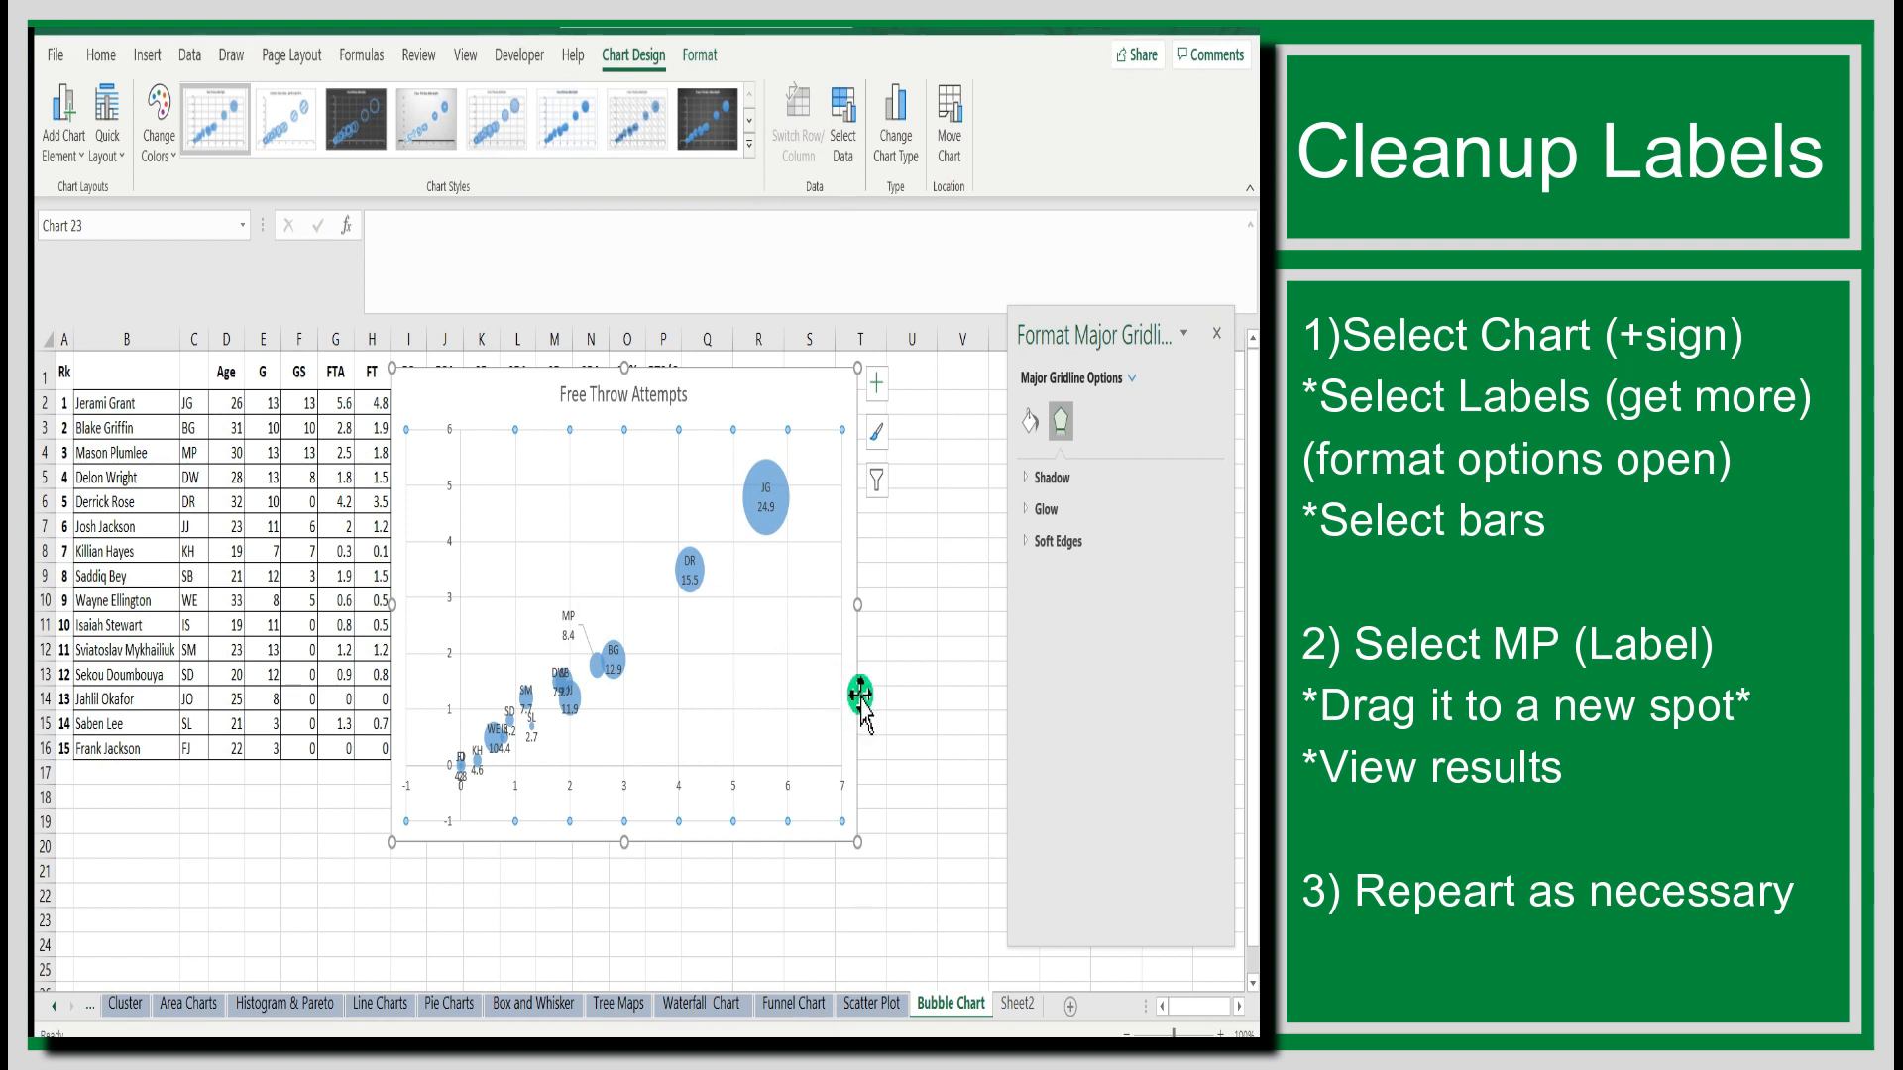
Switch to Sheet2 to view the bubble chart with its cleaned-up labels.
left_click(1023, 1005)
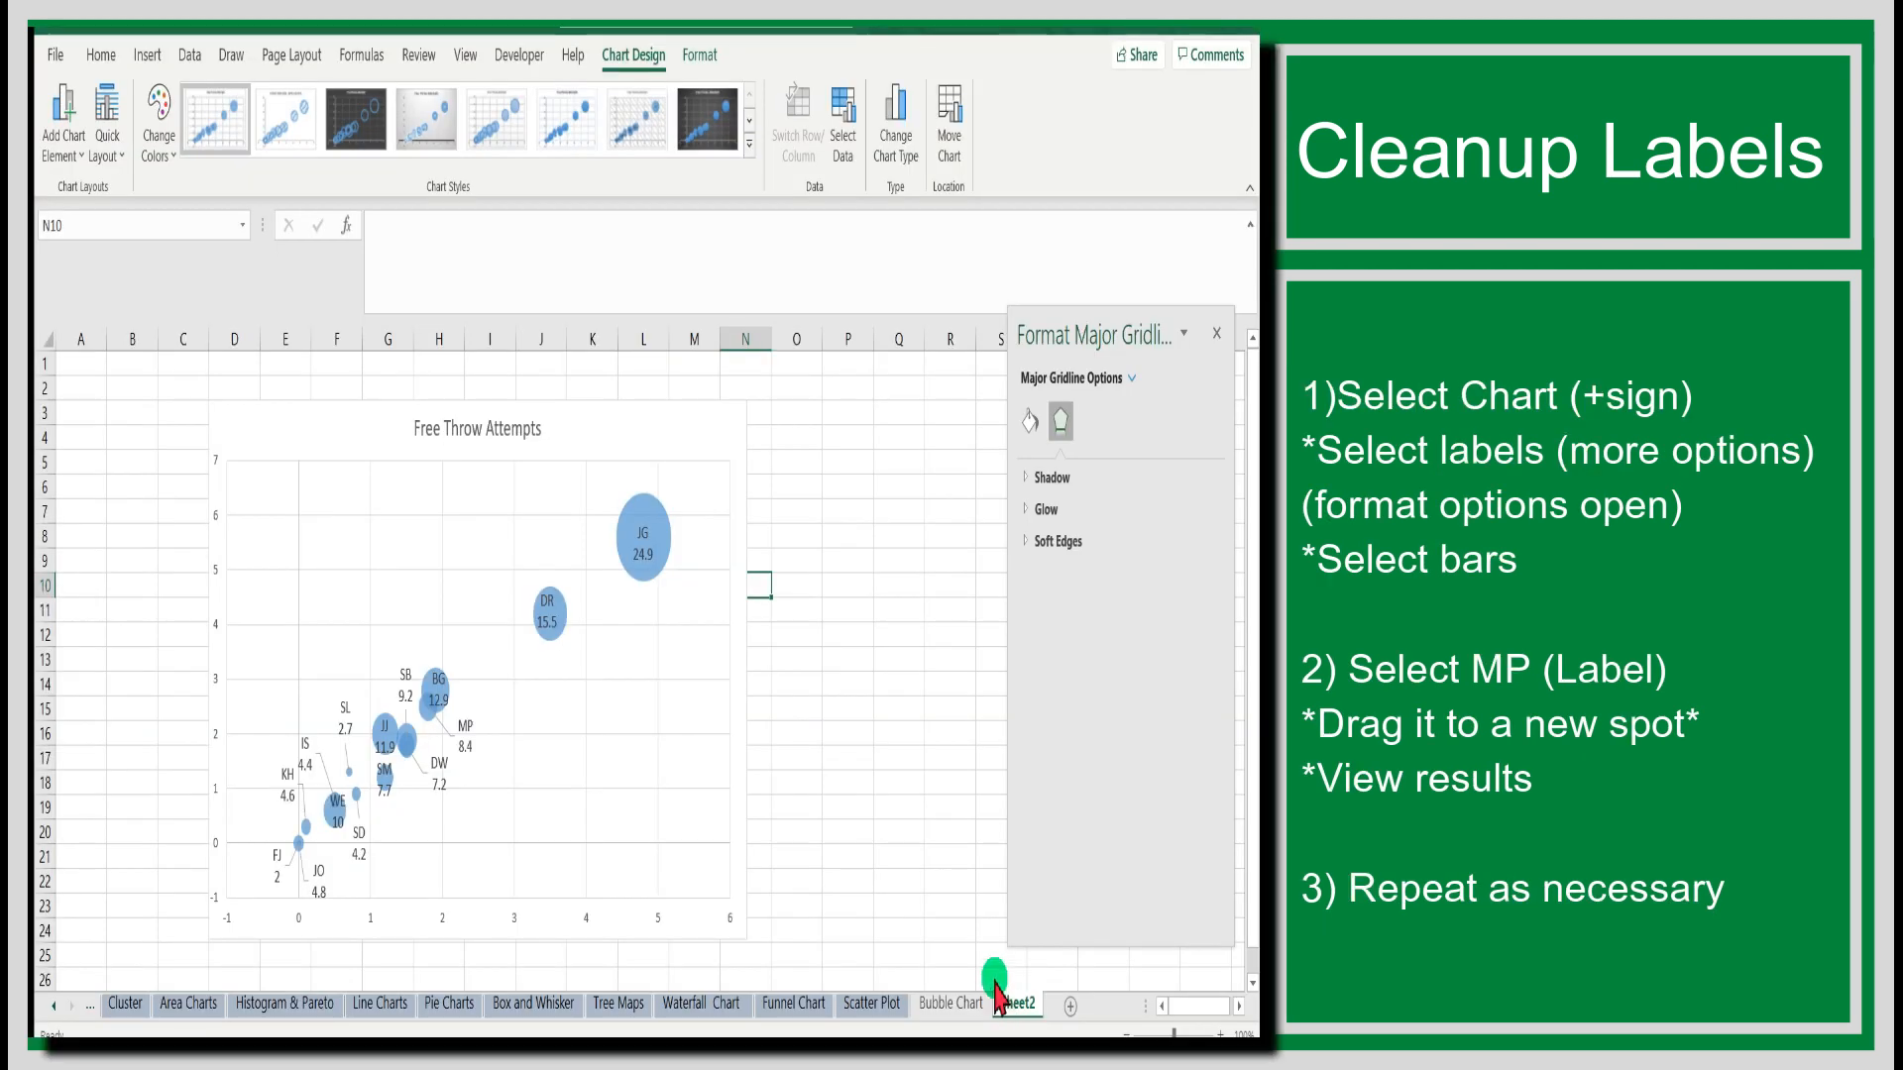
left_click(989, 985)
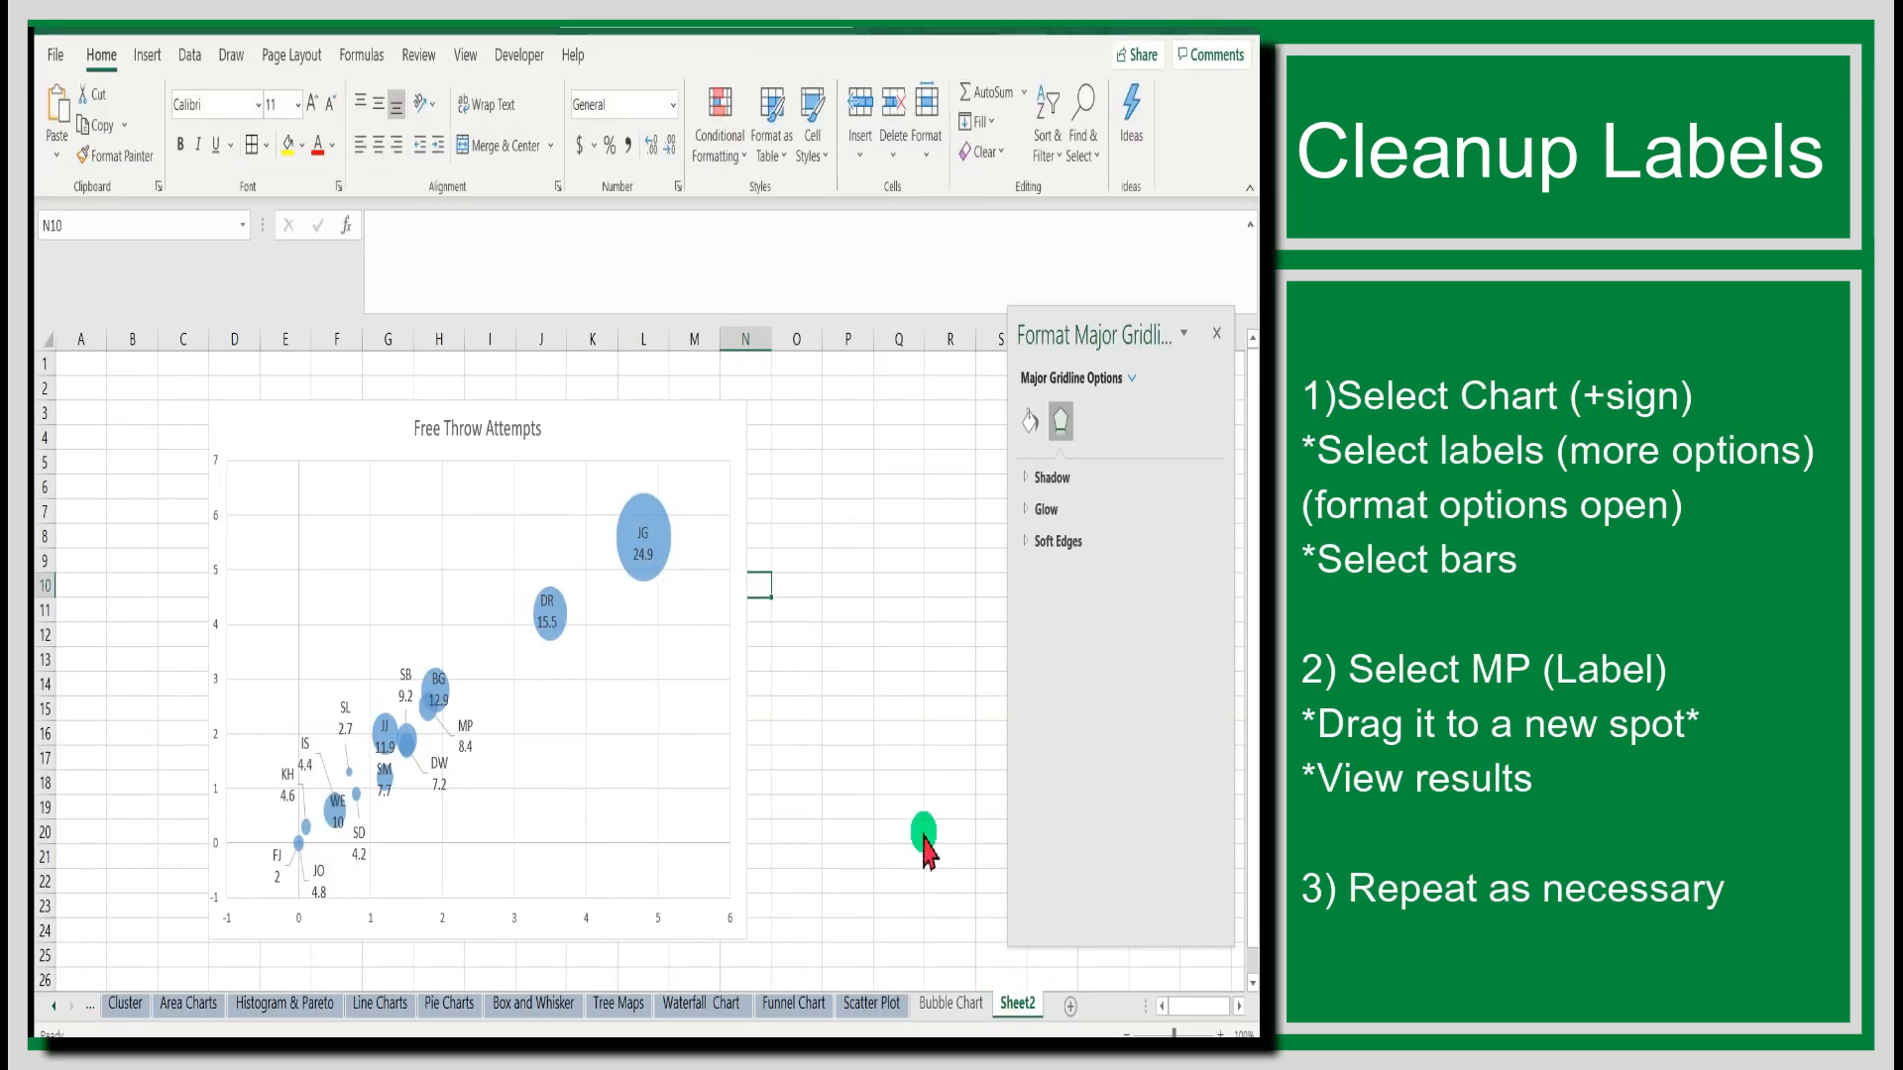